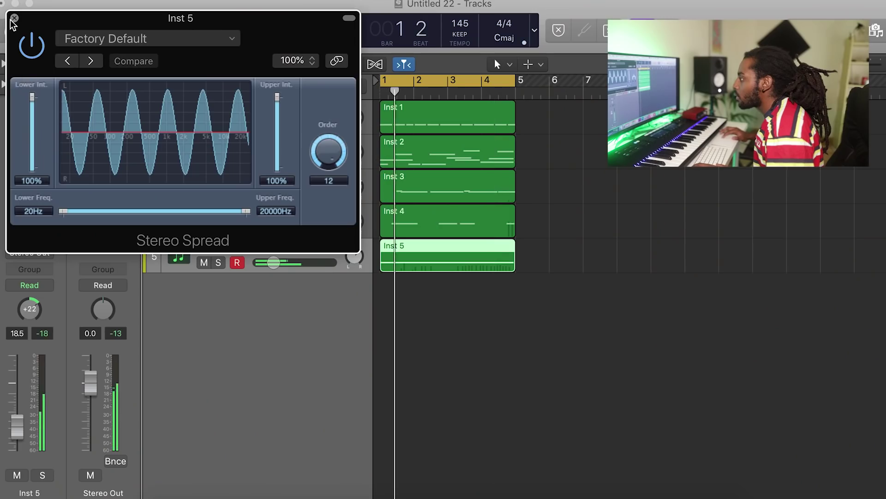
Send the Inst 5 track to Bus 1, raise its send level, and lower the track volume slightly
click(26, 211)
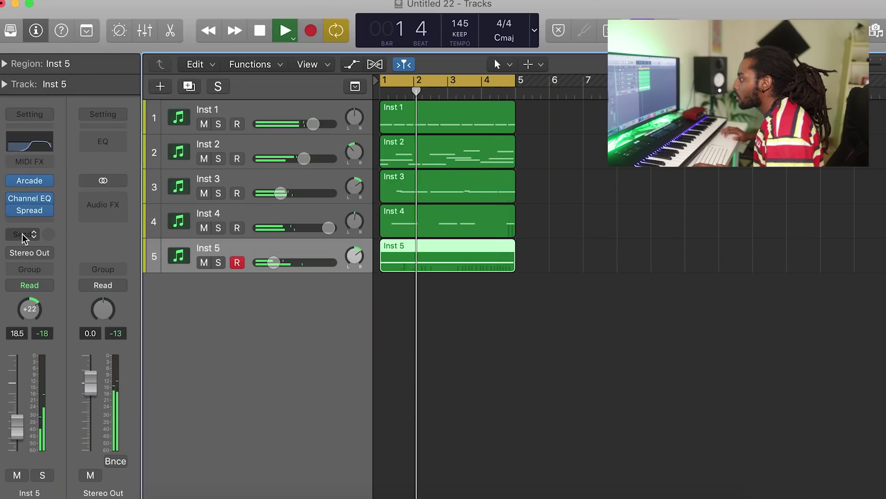
click(28, 234)
mouse_move(26, 296)
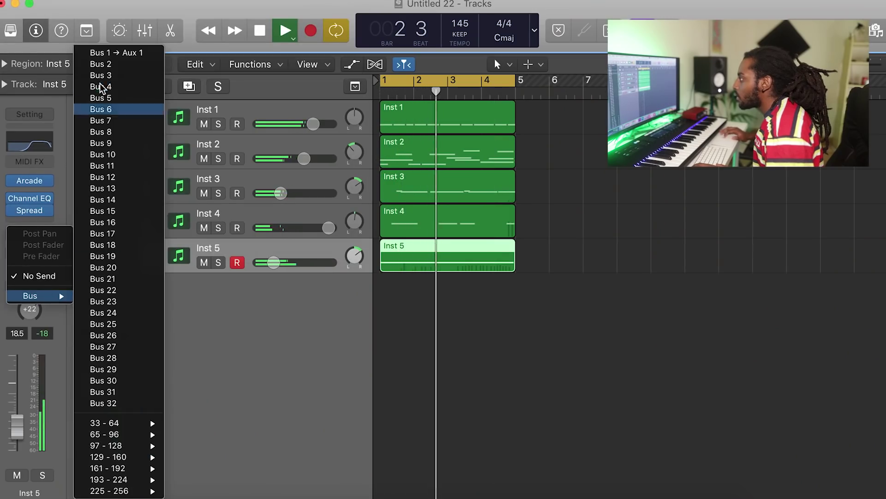
click(91, 53)
drag(47, 208, 46, 184)
drag(18, 421, 17, 426)
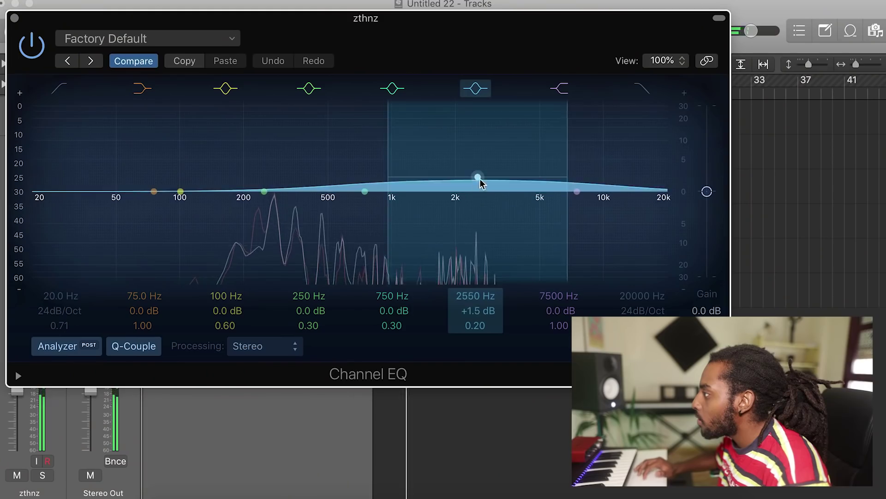
Adjust the upper bands of the zthnz track's Channel EQ, starting with the 2550 Hz band, and close the equalizer
drag(479, 178, 556, 194)
drag(476, 317, 471, 322)
click(15, 19)
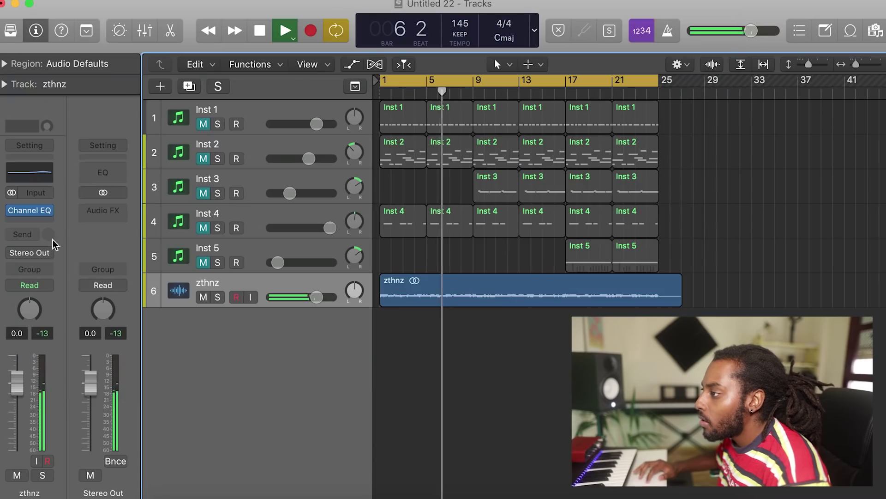
Send the zthnz audio track to Bus 1 and raise its send level
click(40, 222)
click(65, 193)
click(20, 236)
mouse_move(40, 296)
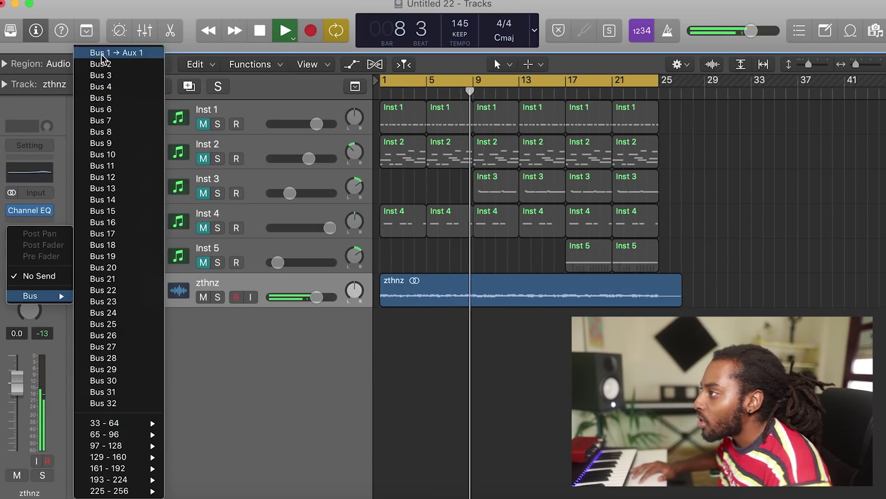
click(116, 52)
drag(49, 216, 47, 169)
scroll(48, 226, up, 5)
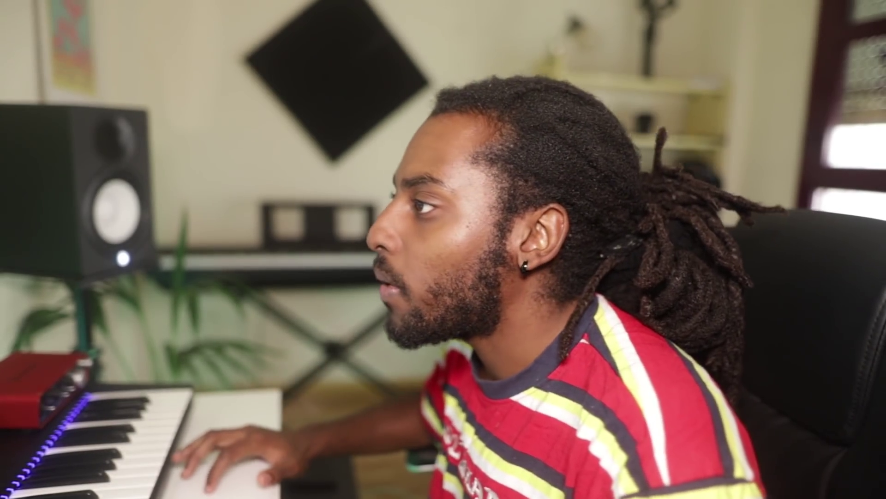
Activate the hit on step 9 of the Inst 6 Ultrabeat sequencer and set the track volume to -9.6 dB
click(219, 343)
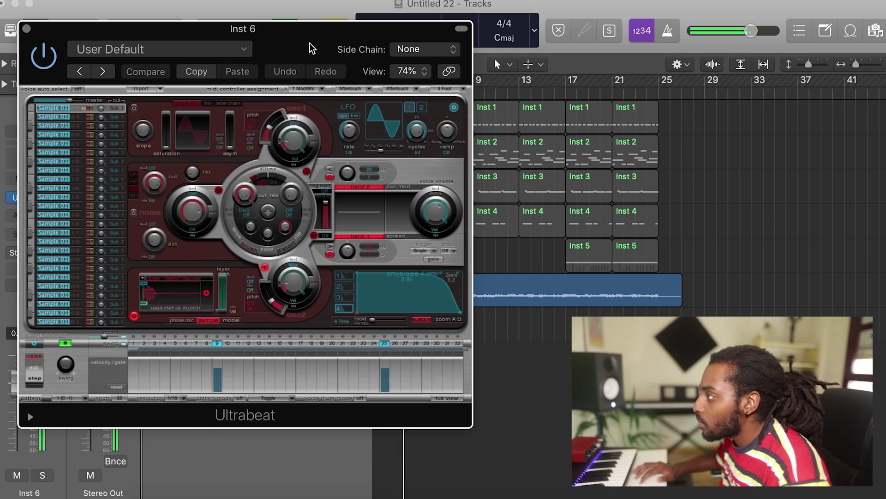
drag(313, 51, 507, 54)
click(16, 420)
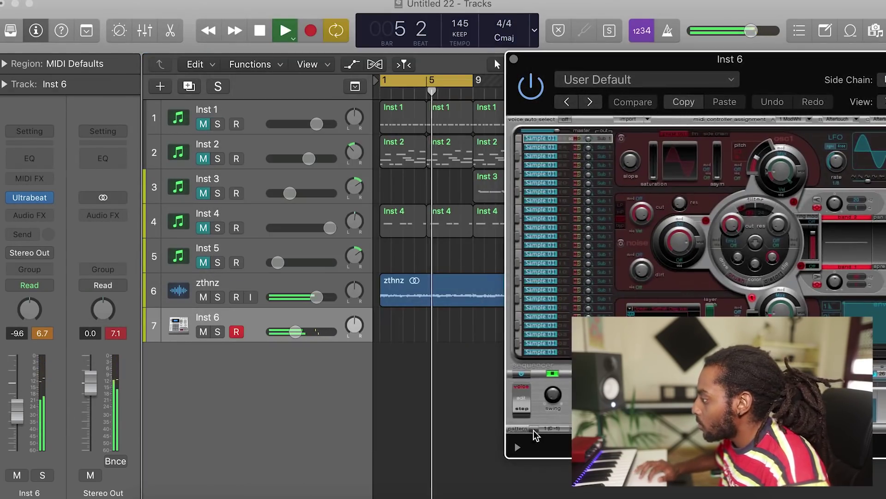
Place the Ultrabeat pattern as a region at bar 1 of Inst 6, repeat it along the track, and switch off the sequencer
drag(553, 415, 390, 328)
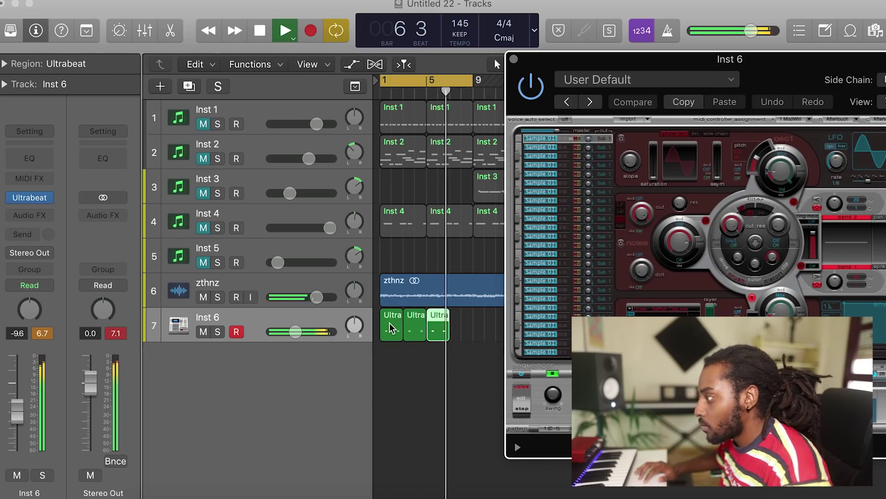
key(super+r)
click(522, 373)
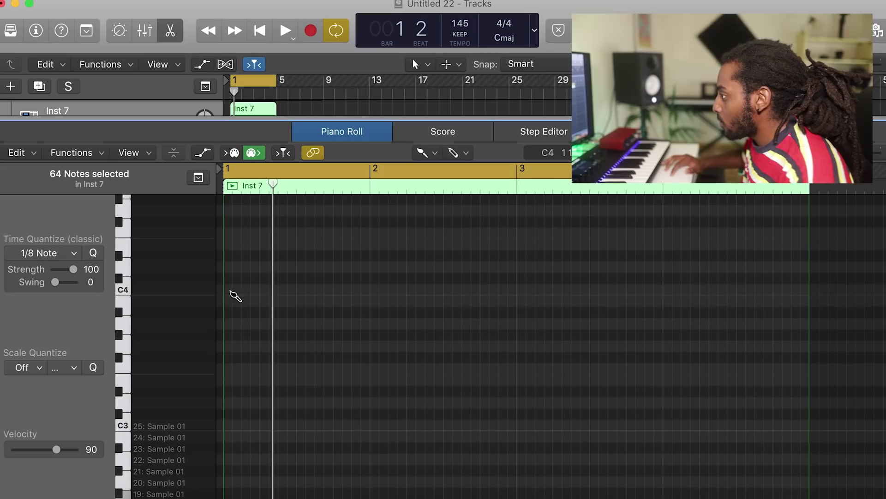
Paint consecutive eighth notes on C4 across all four bars of the Inst 7 region with the Brush tool
drag(232, 297, 389, 297)
drag(458, 295, 804, 291)
key(space)
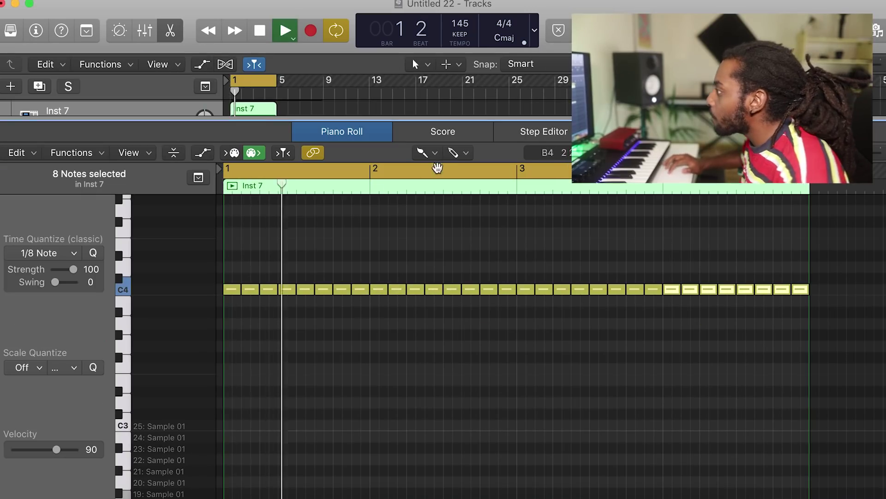
Lower the second and eighth notes of bar 1 and the sixth and eighth notes of bar 2 from C4 to A#3
click(422, 152)
click(438, 172)
key(space)
drag(253, 290, 251, 315)
key(space)
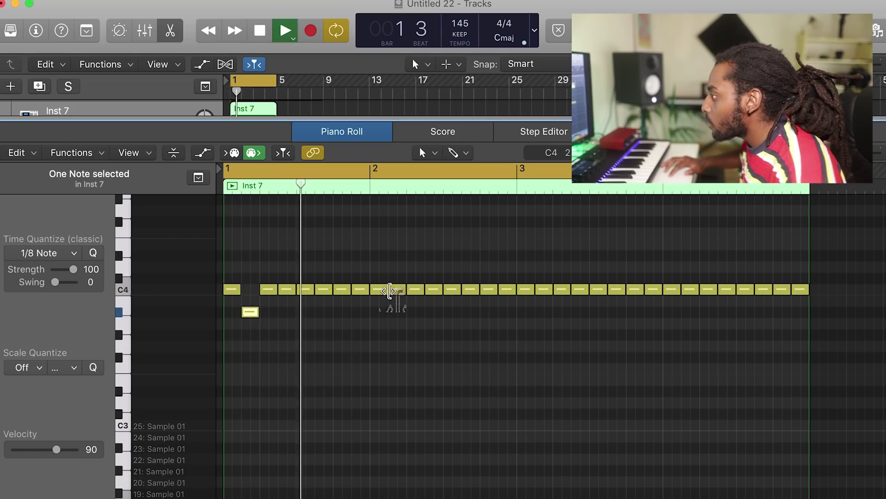
drag(361, 301, 361, 313)
drag(507, 296, 505, 314)
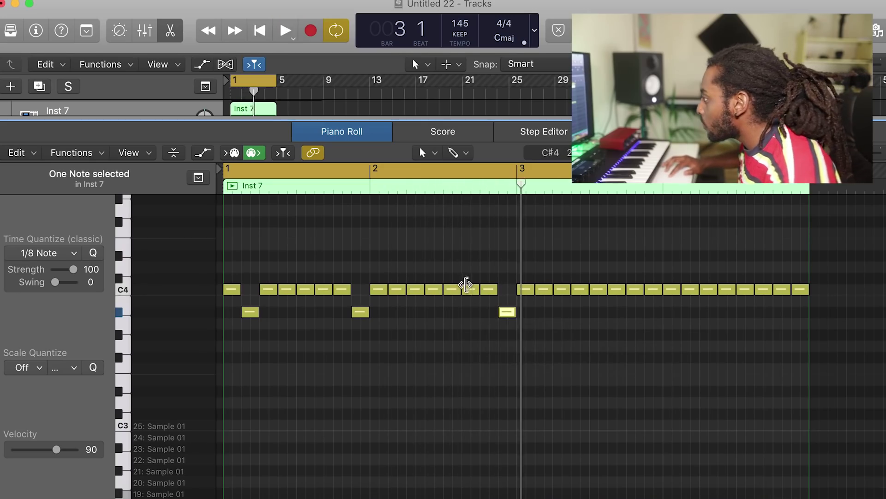
drag(469, 290, 468, 313)
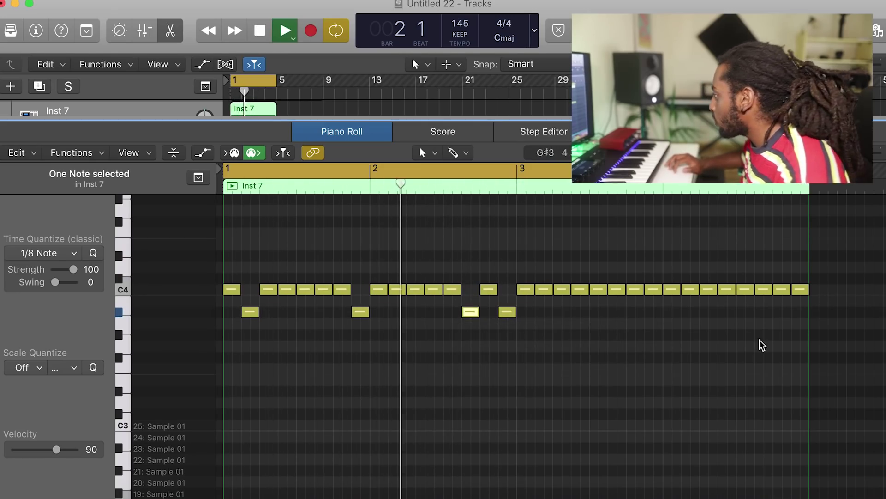
Paint 1/64-note rolls on C4 over the third eighth of bar 2 and the first eighth of bar 4
drag(408, 290, 421, 290)
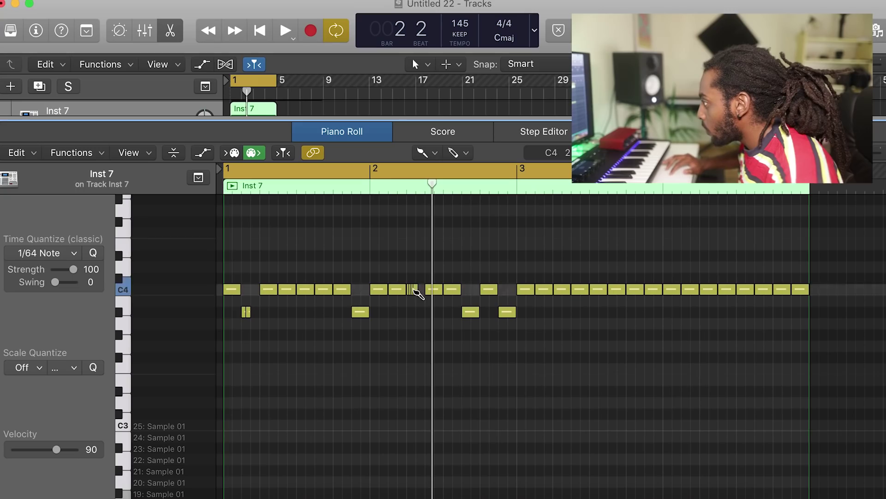
key(space)
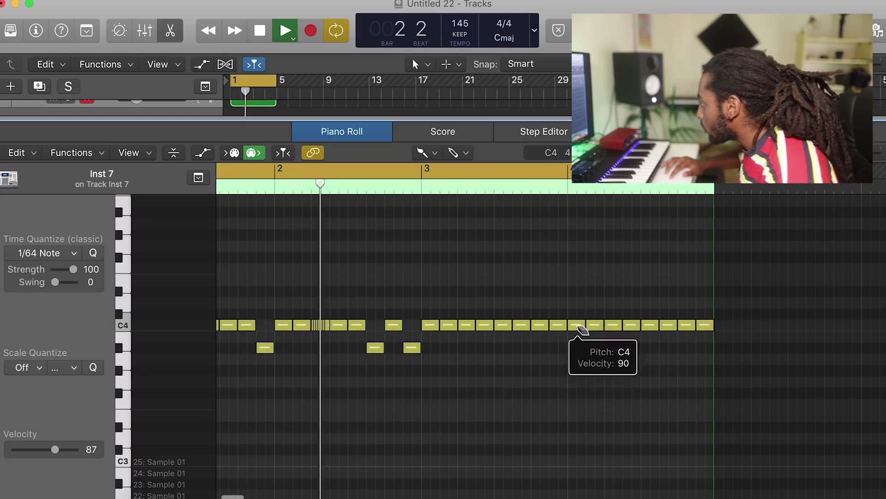
click(578, 326)
drag(569, 326, 584, 326)
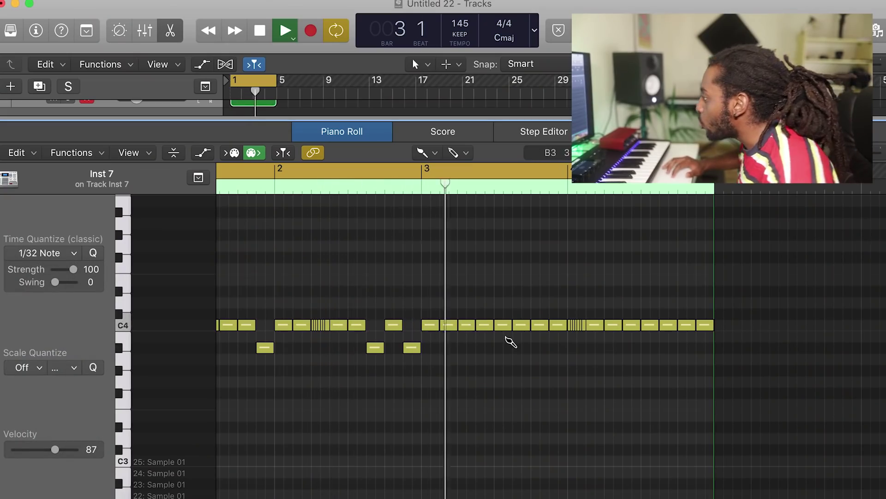
Paint 1/32 notes on C4 over the seventh eighth of bar 4 and lower the region's last note to A#3
key(space)
key(space)
click(688, 326)
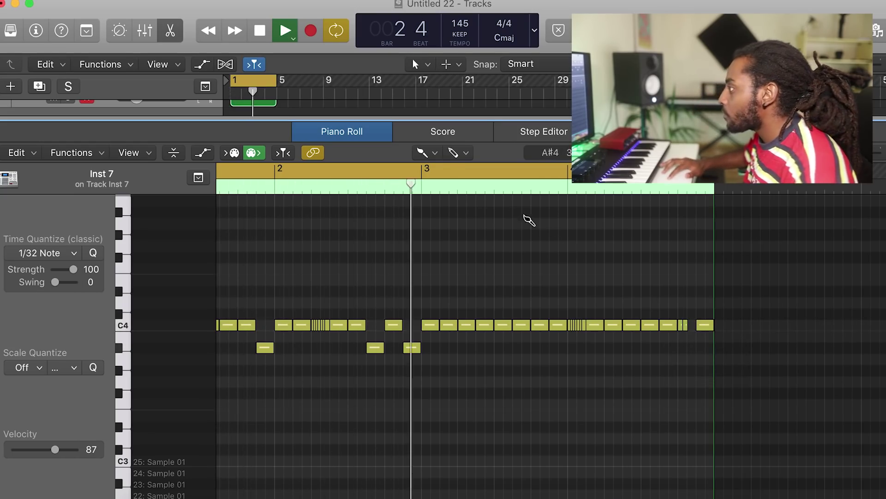
click(423, 152)
click(434, 170)
drag(706, 326, 705, 349)
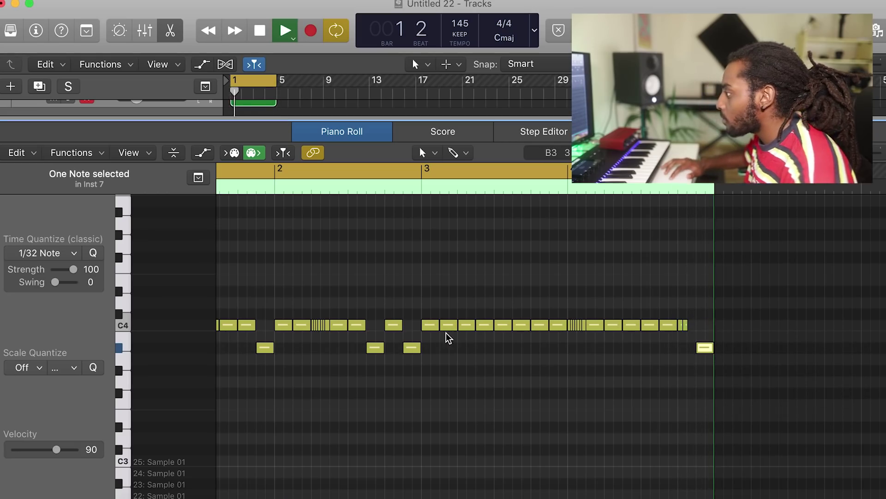
Extend the 1/32-note roll on C4 with another brushed note just before the region's last note
click(423, 152)
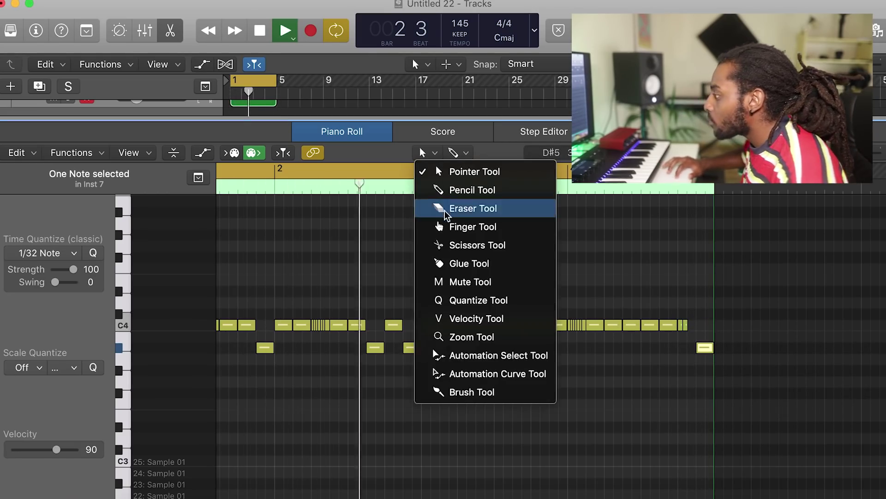
click(472, 392)
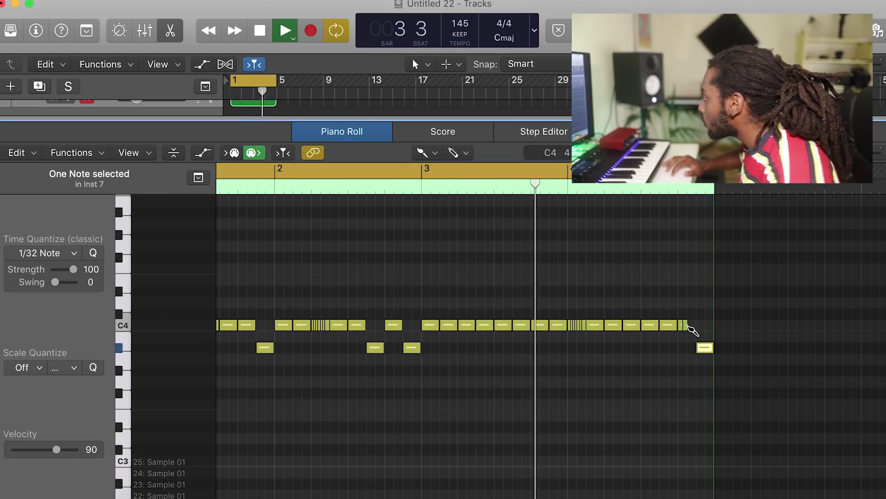
click(689, 325)
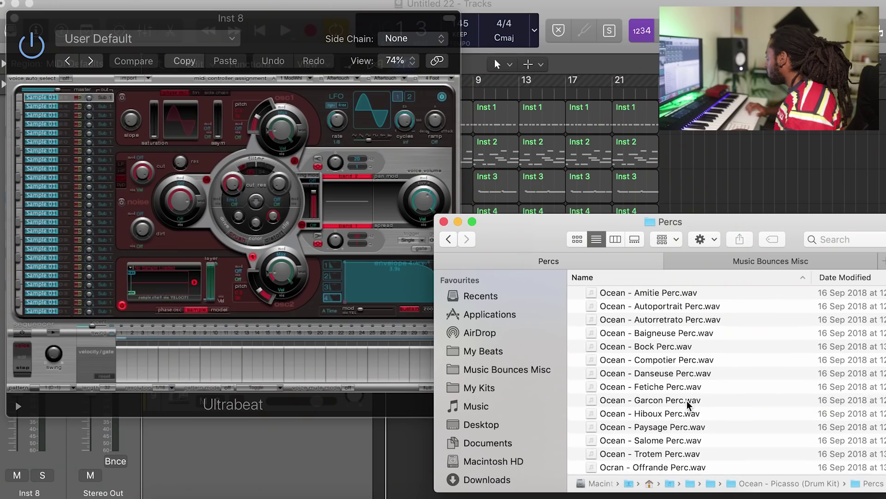
Preview the sample Ocean - Garcon Perc.wav in the Percs folder
click(672, 403)
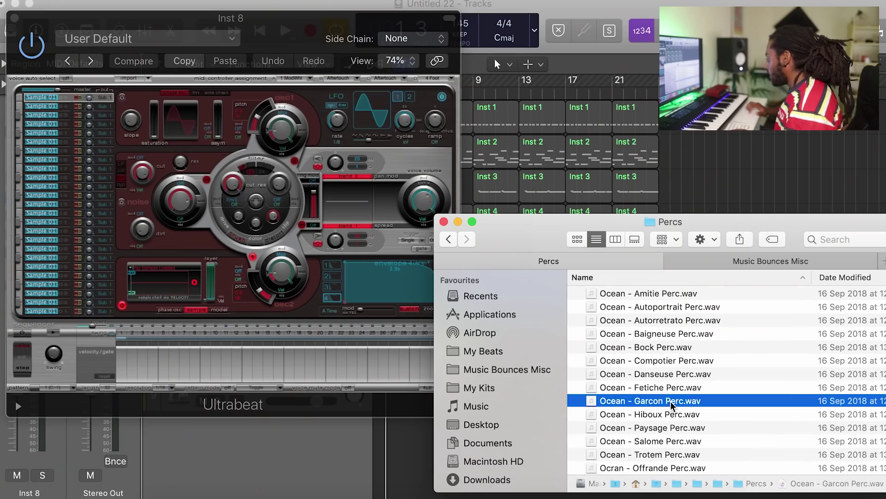
key(space)
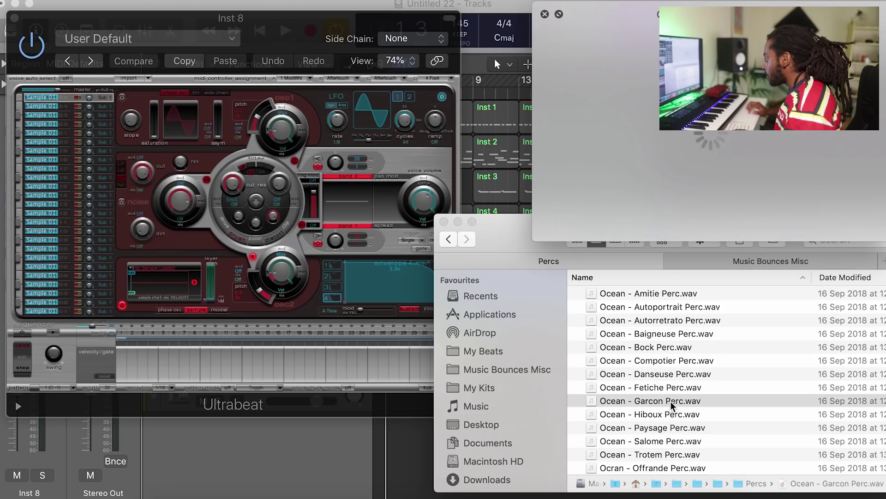
key(space)
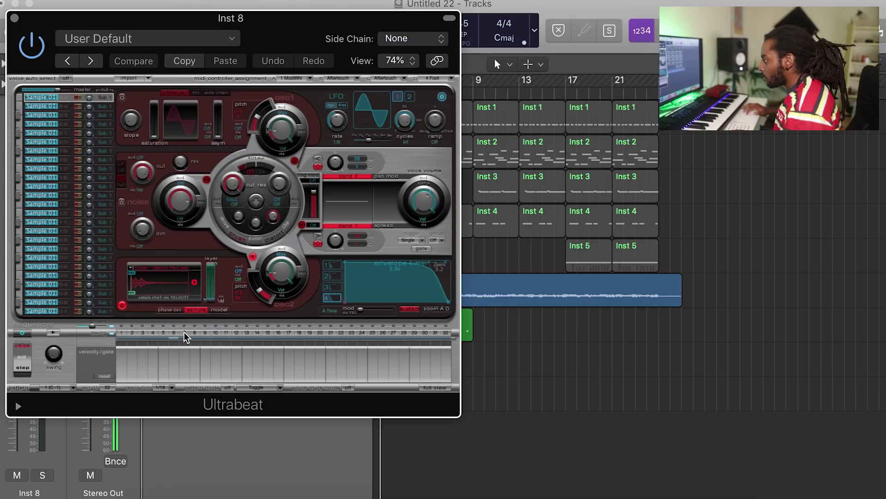
Add a velocity 34 hit on step 7 of the Inst 8 Ultrabeat sequencer and lower the track volume to -24.5 dB
drag(227, 28, 309, 35)
drag(14, 407, 13, 453)
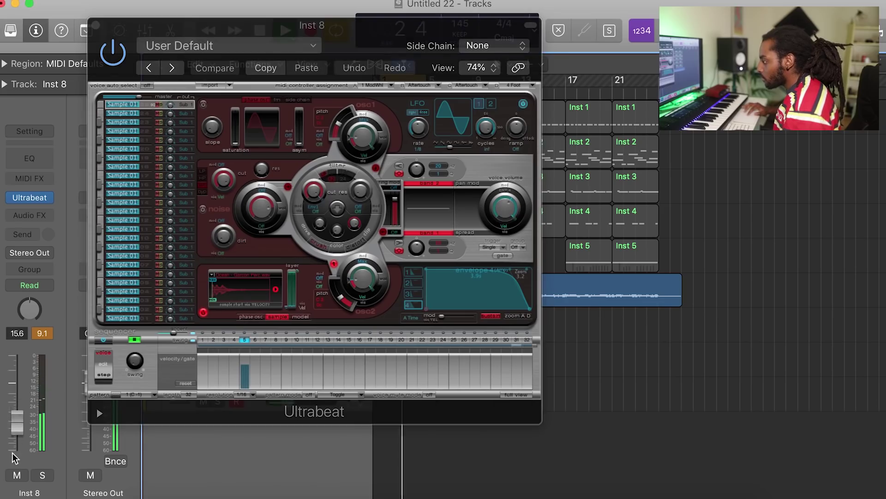
click(267, 333)
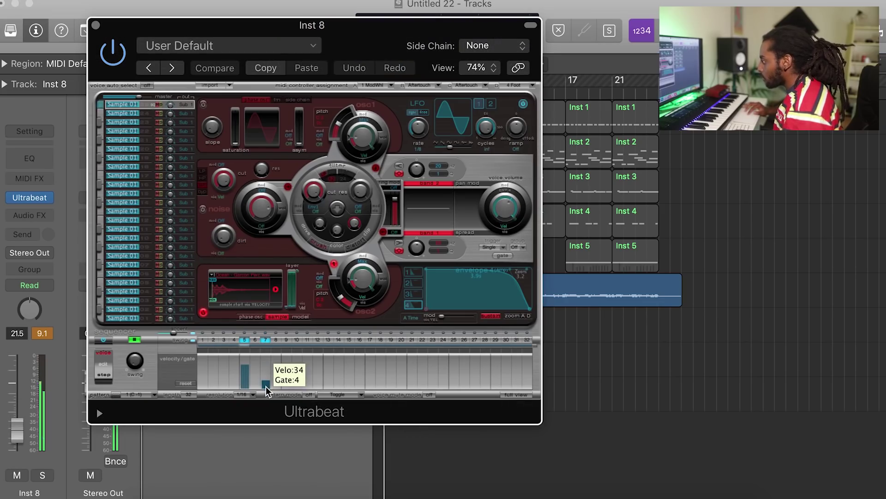
drag(19, 419, 19, 424)
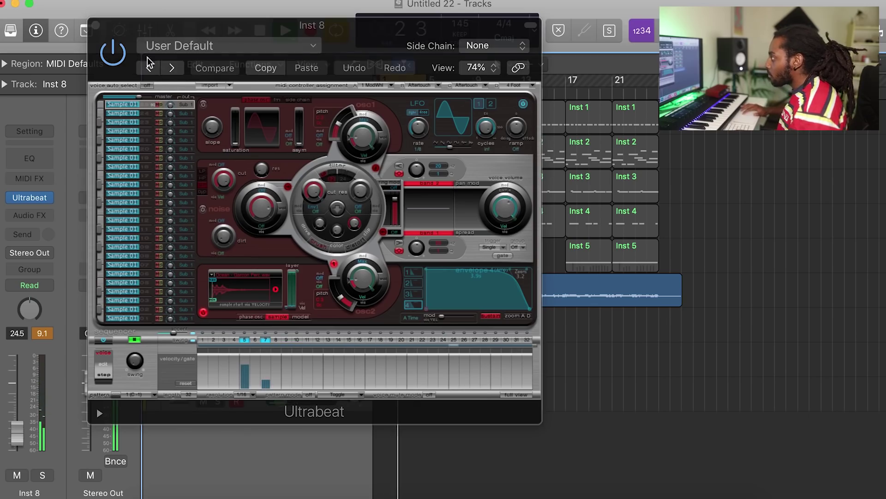
Place the Ultrabeat pattern at bar 1 of Inst 8, set the track volume to -30.0 dB, and switch off the sequencer
drag(147, 57, 524, 79)
drag(492, 415, 387, 399)
drag(284, 403, 282, 403)
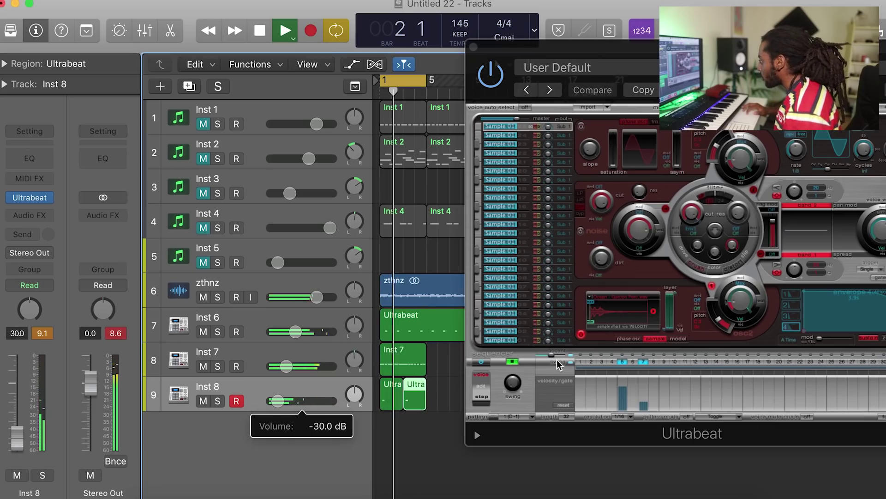
click(481, 361)
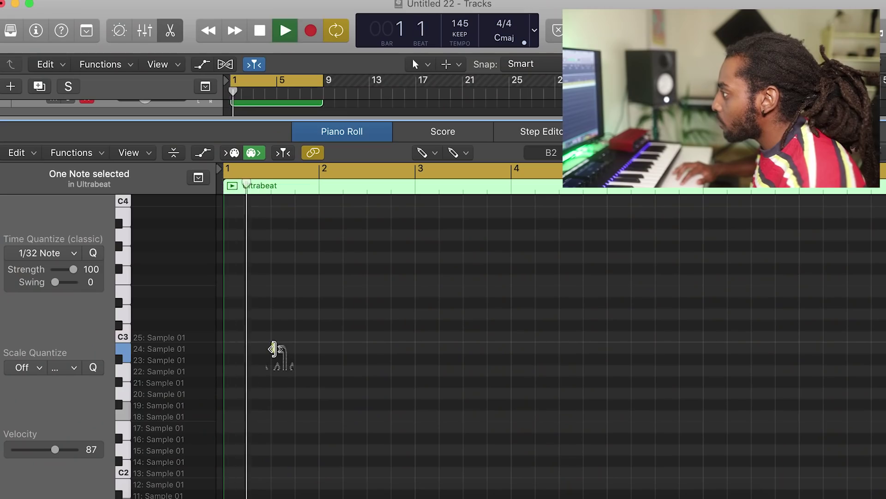
Pencil 1/32 notes on B2 at beat 3 of bar 1, the second eighth of bar 2, and beat 3 of bar 2
click(274, 349)
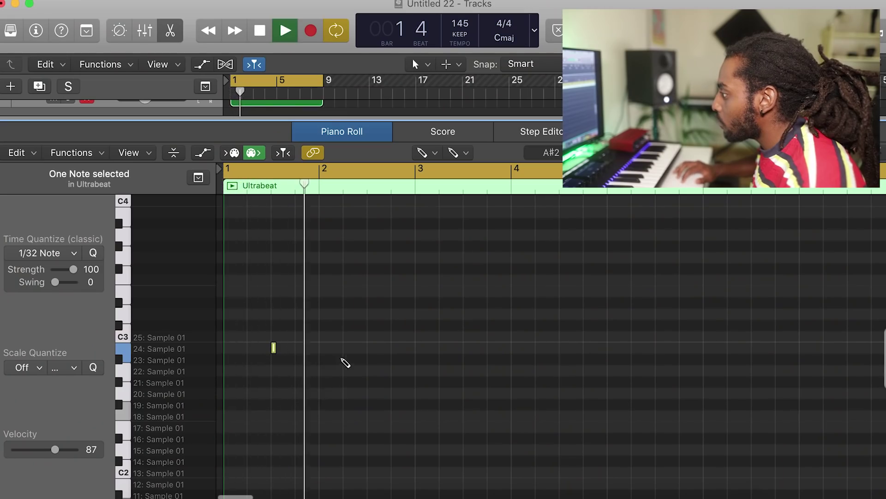
key(space)
key(space)
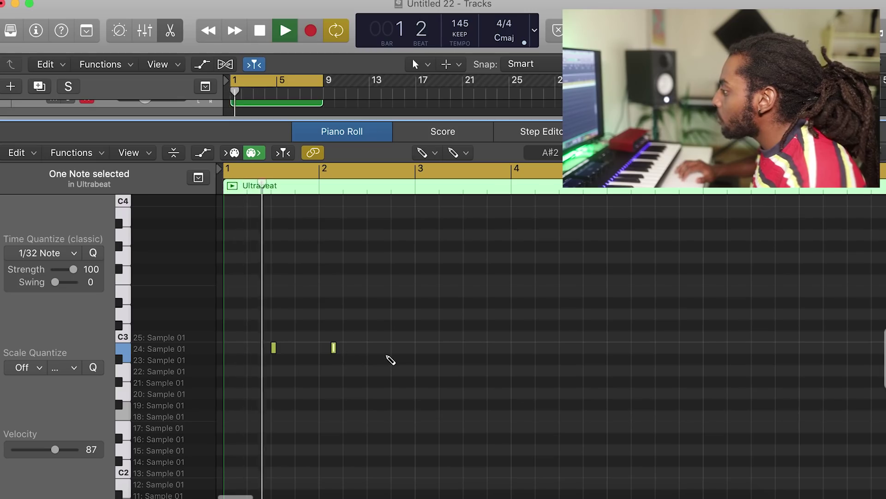
click(370, 347)
Select the three B2 notes in bars 1 and 2 and repeat them into bars 3 and 4
click(422, 153)
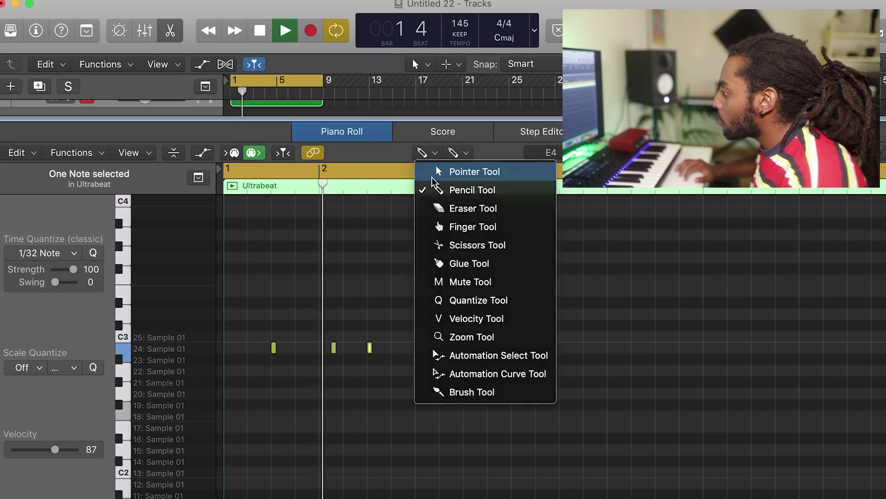
click(434, 172)
drag(431, 396, 254, 340)
key(super+r)
click(479, 419)
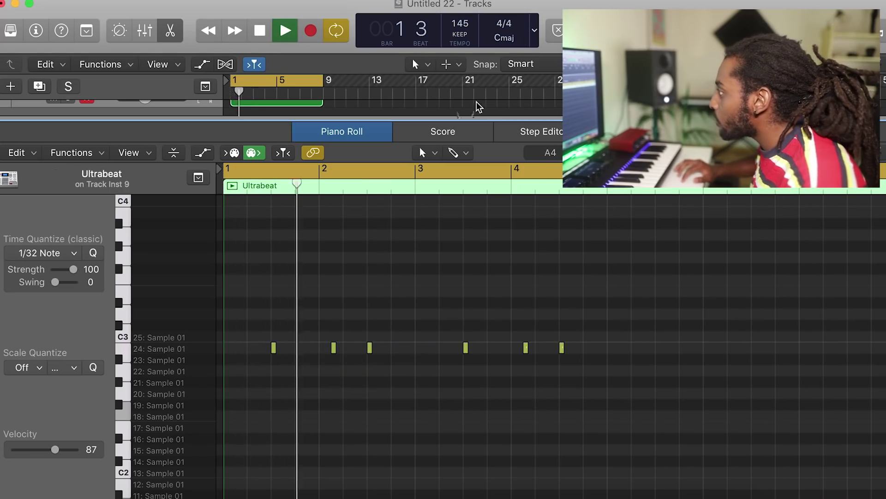
Remove the B2 note on the second eighth of bar 2 from the Inst 9 pattern
click(423, 153)
click(457, 194)
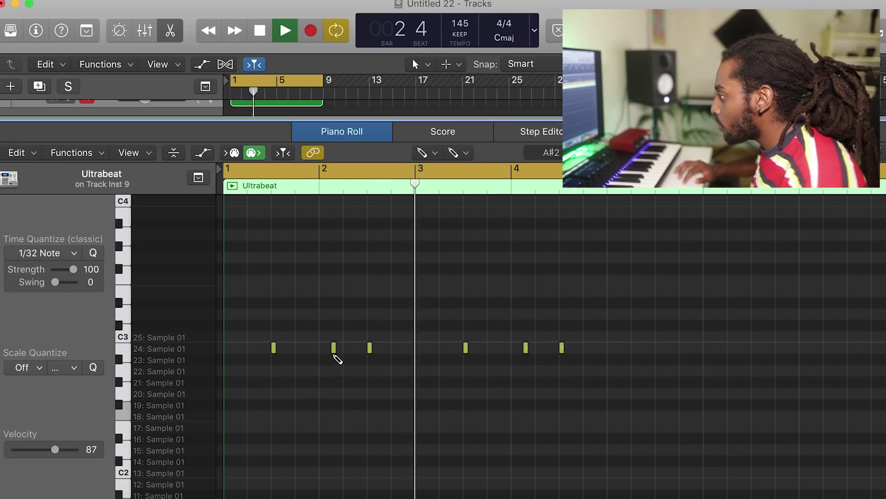
click(334, 348)
click(422, 152)
click(459, 170)
Select the five remaining B2 notes in bars 1 to 4 and repeat them into bars 5 to 8
key(space)
drag(698, 424, 214, 318)
key(super+r)
scroll(490, 338, right, 8)
key(space)
key(space)
Pencil extra B2 notes on the last eighth of bar 7 and the last eighth of bar 8
click(422, 153)
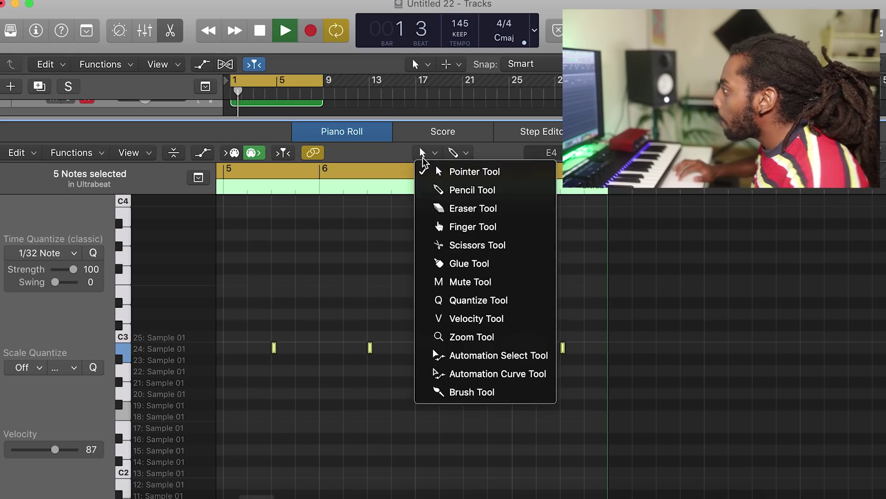
key(Escape)
key(t)
key(p)
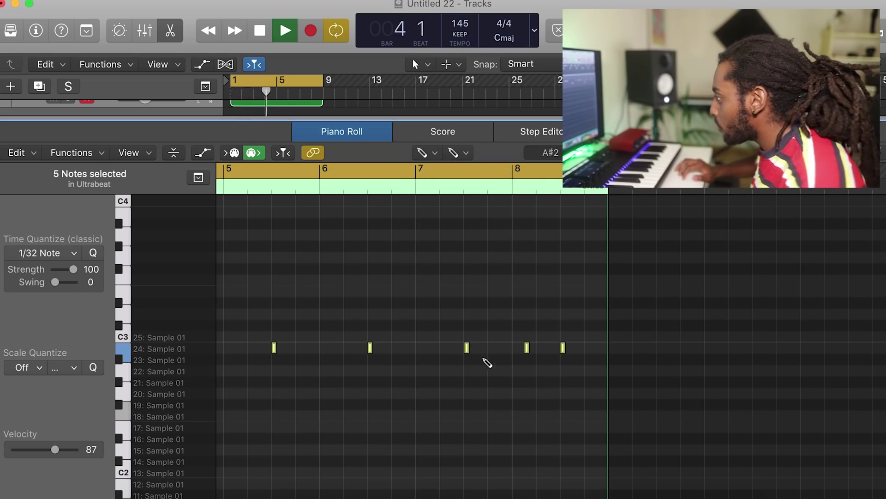
click(503, 347)
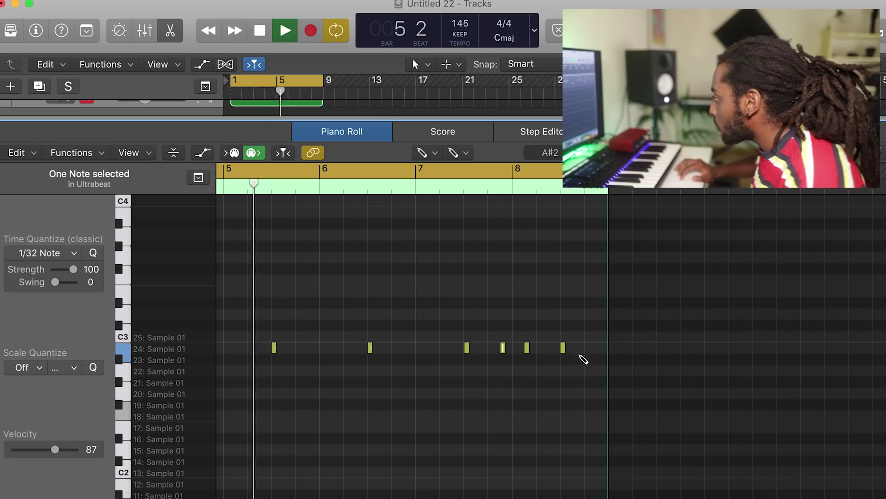
click(598, 349)
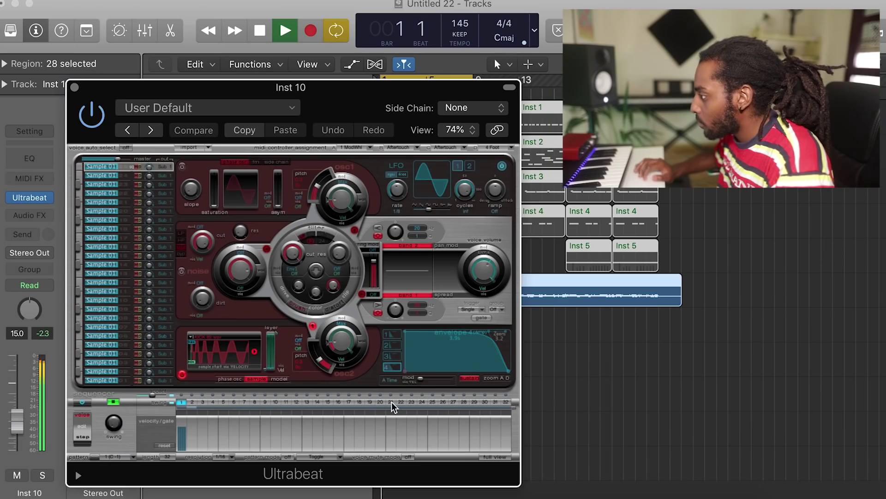
Add hits on steps 13, 21 and 27 of the Inst 10 Ultrabeat sequencer and place the pattern at bar 1 of Inst 10
click(390, 402)
click(453, 402)
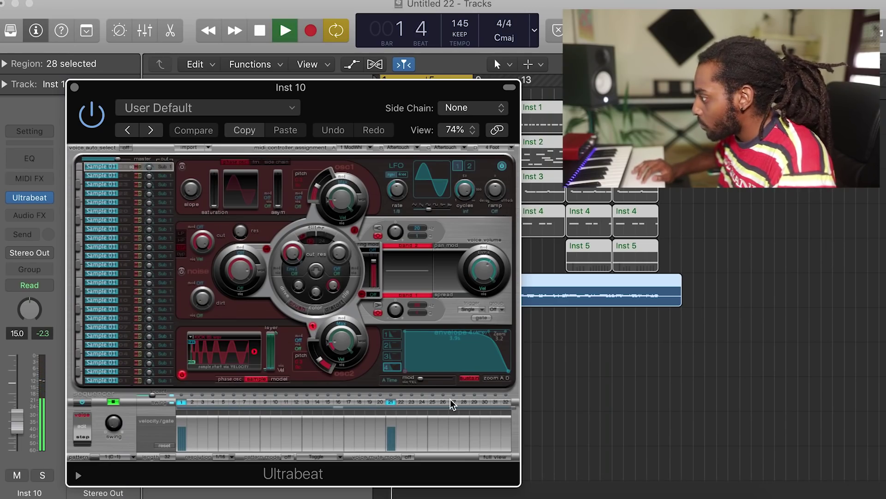
drag(347, 104, 387, 22)
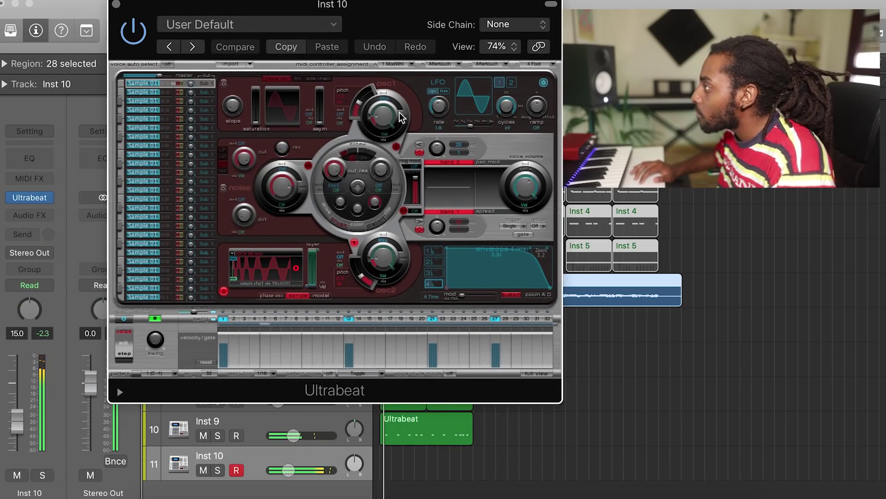
drag(373, 34, 638, 40)
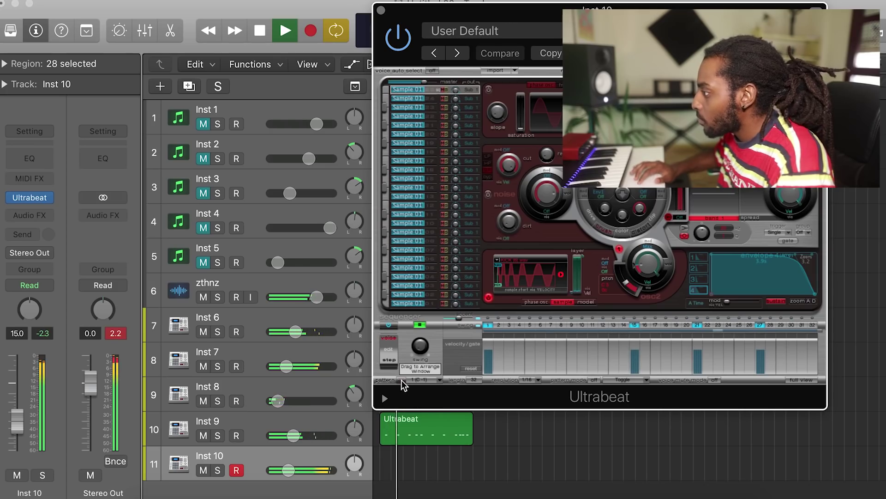
drag(391, 432, 392, 468)
Replace the step 13 hit with one on step 3 in the Inst 10 sequencer and place this variation at bar 3
drag(681, 36, 456, 46)
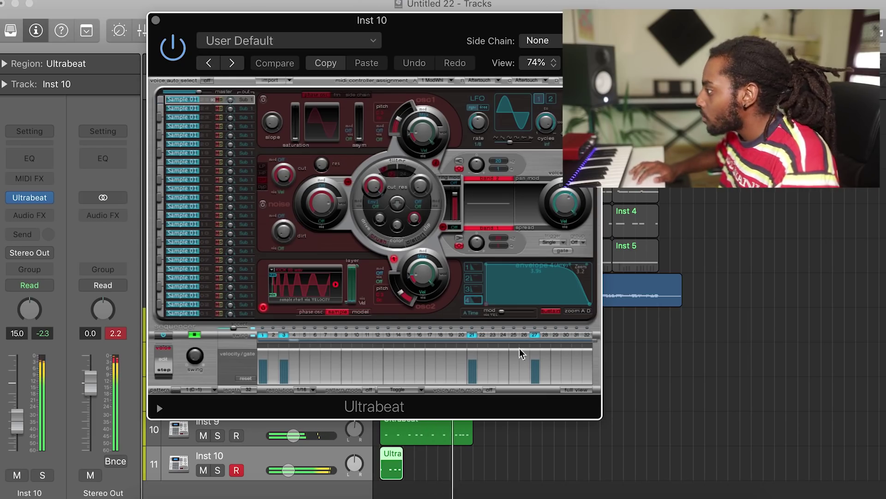
drag(444, 69, 765, 66)
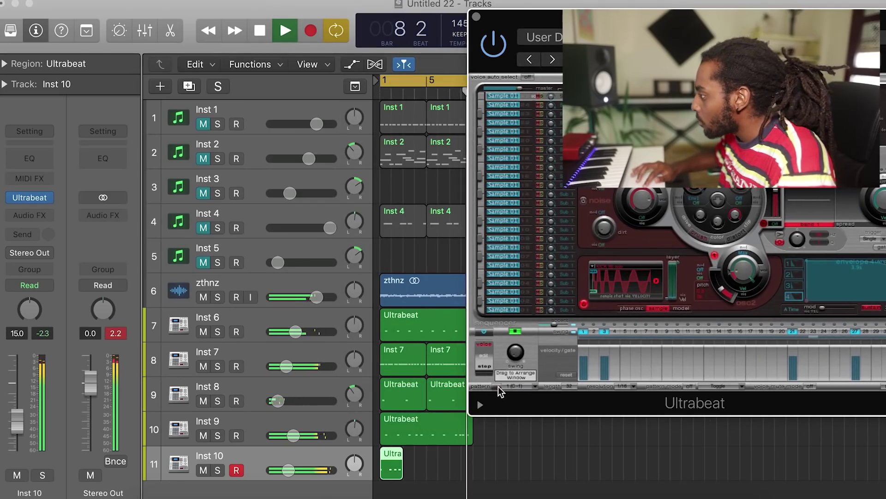
drag(484, 404, 364, 473)
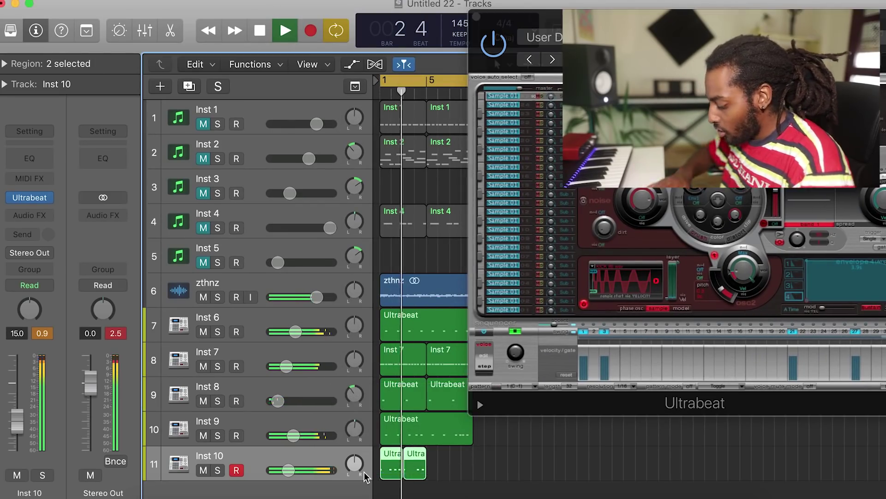
Join the two Inst 10 regions, repeat the joined region at bar 5, and set the track volume to -12.6 dB
key(super+j)
key(super+r)
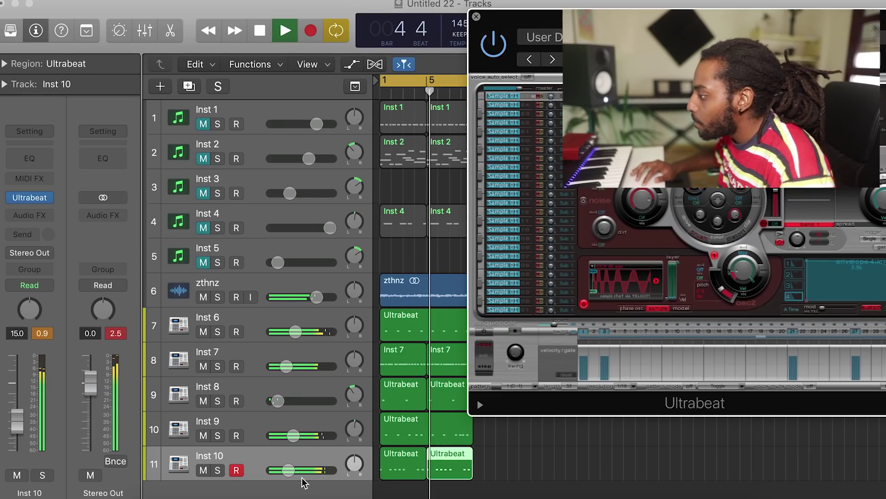
key(super+w)
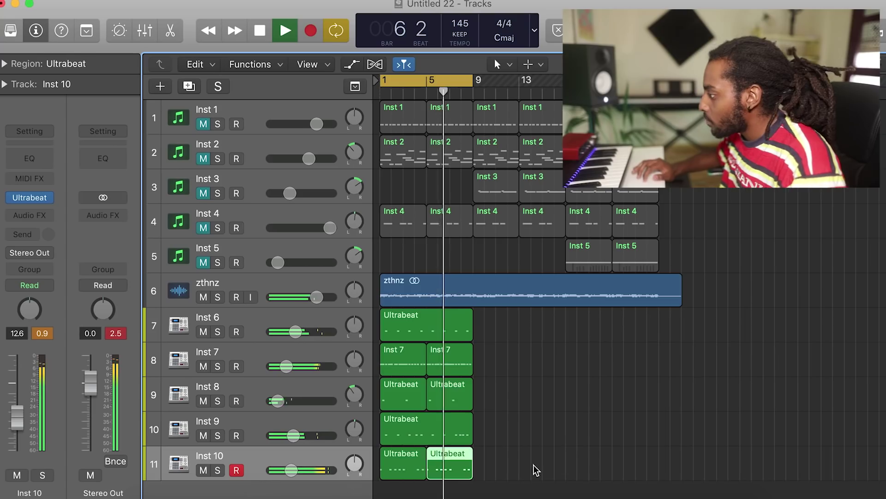
Join the two four-bar Inst 10 regions into a single eight-bar region
shift+click(397, 468)
key(super+j)
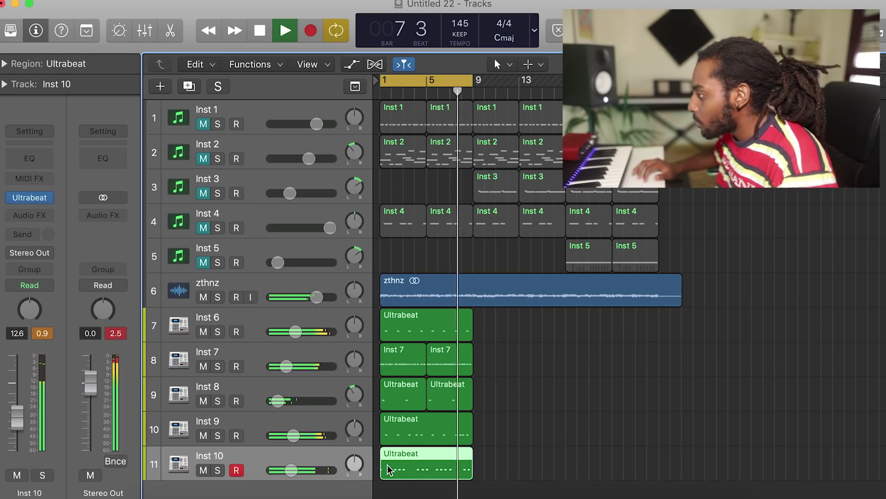
Create the Inst 11 software instrument track with ARP 2600 V3 and load the Bass preset Back to Basic
scroll(397, 468, down, 1)
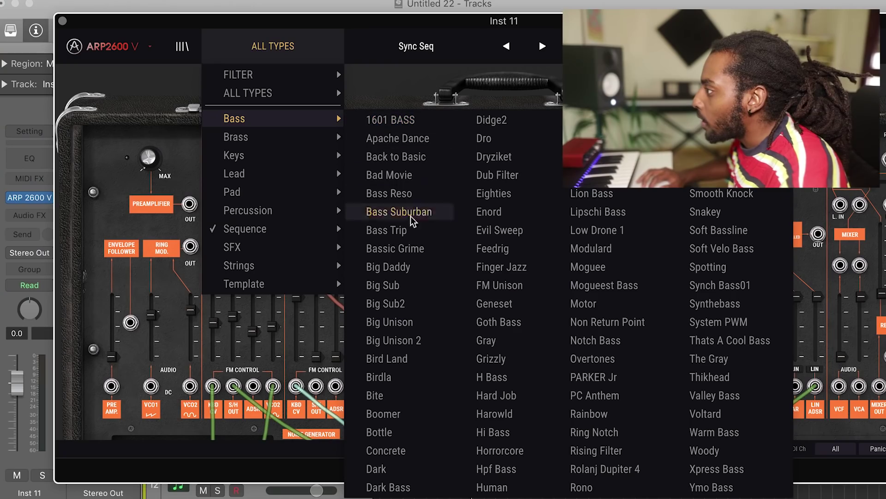
click(397, 160)
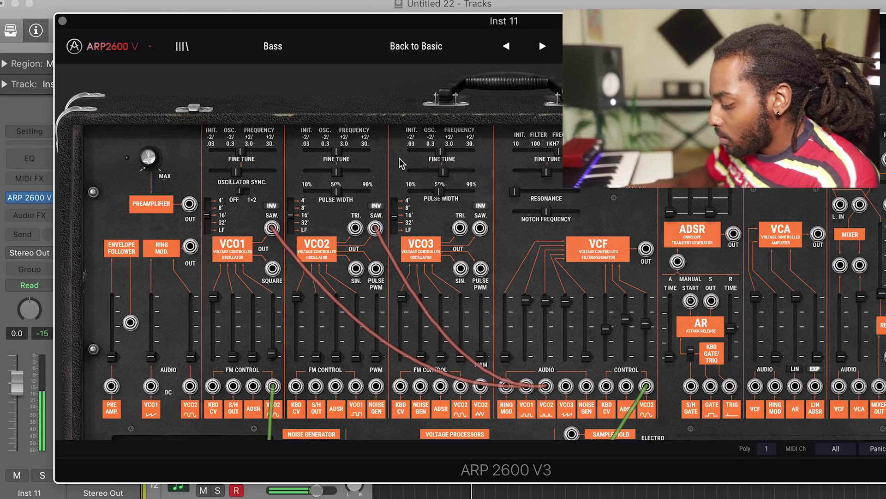
key(super+w)
Copy the Inst 1 region at bar 1 to bar 1 of the Inst 11 track
scroll(467, 226, down, 2)
scroll(467, 226, up, 2)
scroll(415, 111, up, 2)
click(405, 104)
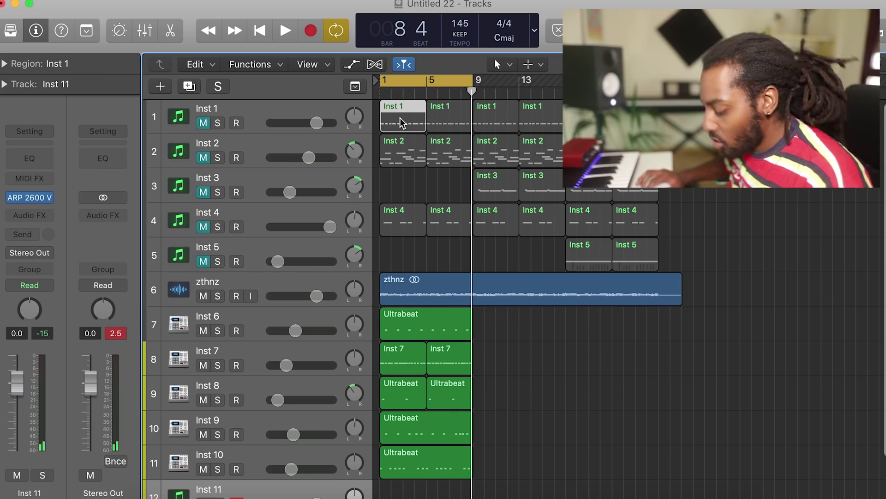
scroll(405, 115, down, 2)
drag(406, 114, 411, 482)
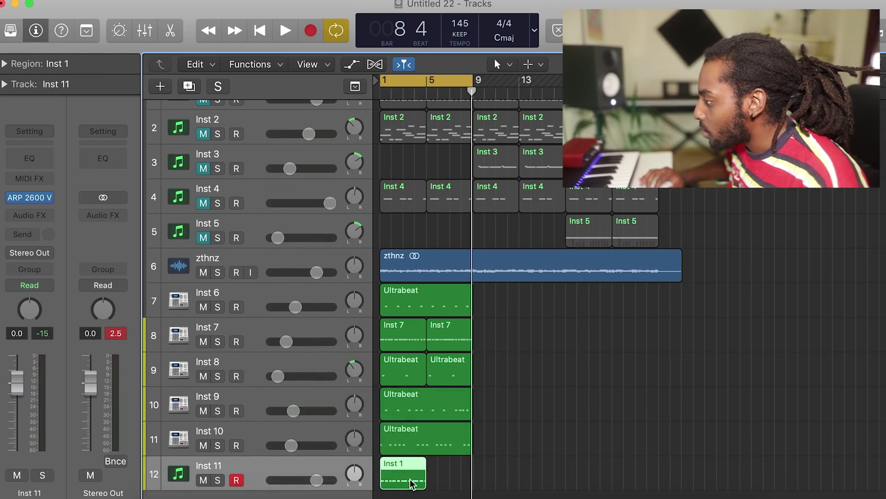
Join the repeated notes in the Inst 11 region into one F#1 over bars 1–2, one A#1 in bar 3 and one G#1 in bar 4
double_click(397, 481)
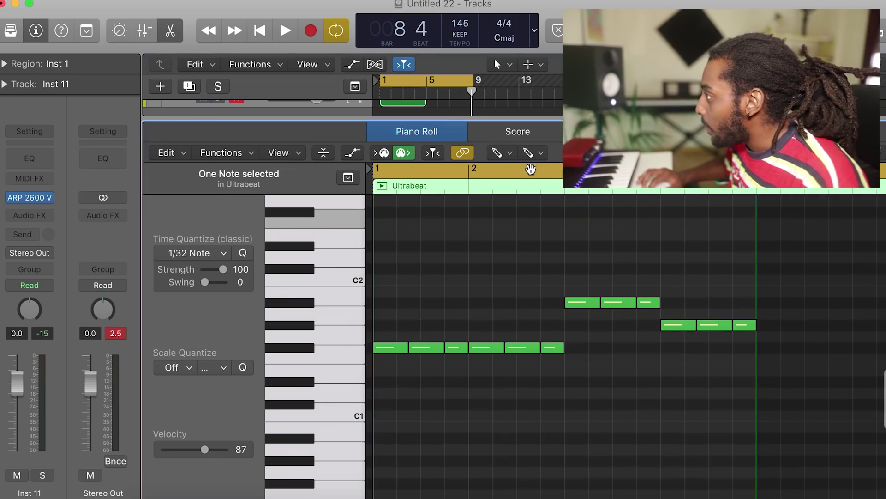
click(510, 154)
click(531, 172)
drag(561, 397, 364, 333)
key(super+j)
drag(655, 336, 534, 279)
key(super+j)
drag(786, 363, 658, 323)
key(super+j)
key(space)
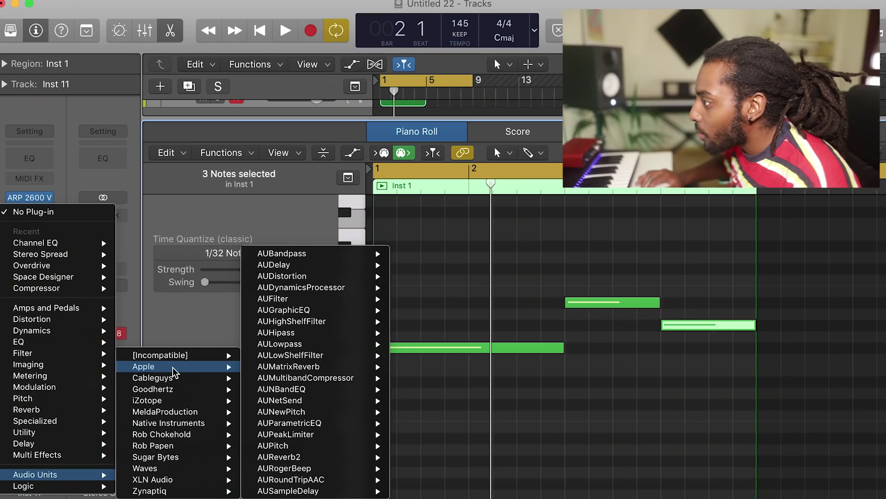
Insert a stereo AULowpass effect on Inst 11 and solo the track
mouse_move(332, 345)
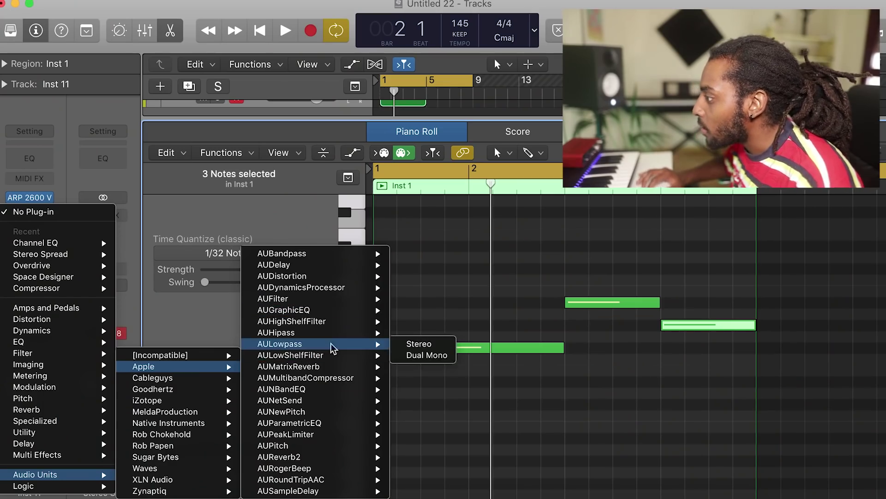
click(413, 345)
key(space)
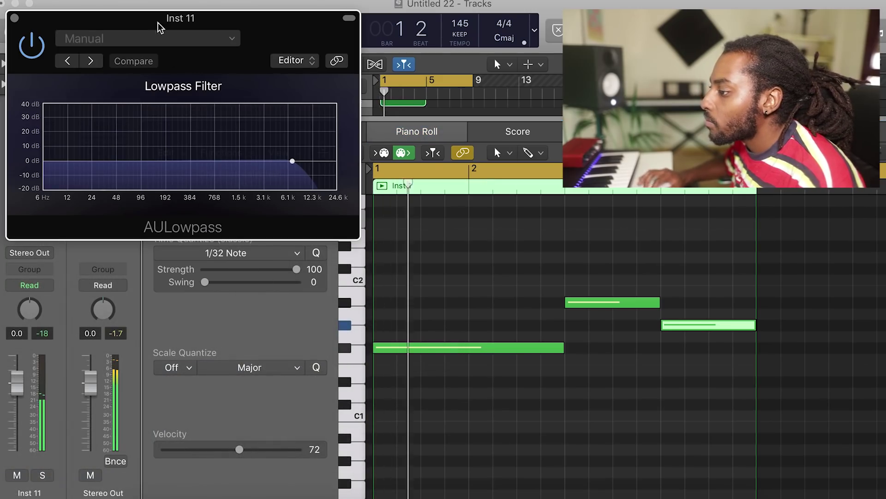
click(42, 474)
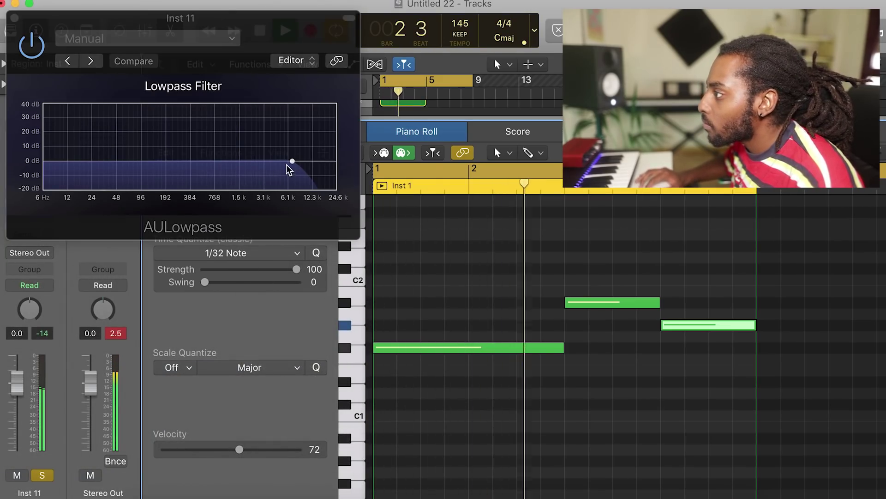
Lower the AULowpass cutoff into the bass range and add Overdrive to Inst 11 with its Factory Default settings
drag(198, 167, 156, 162)
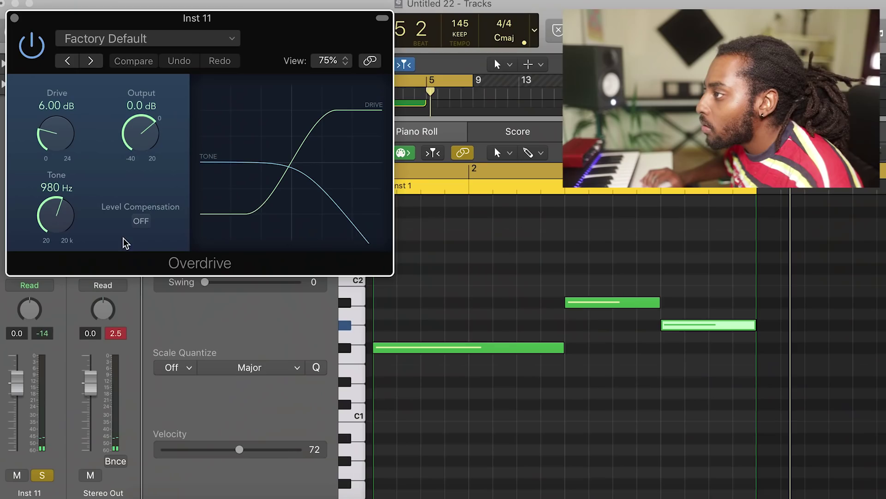
key(space)
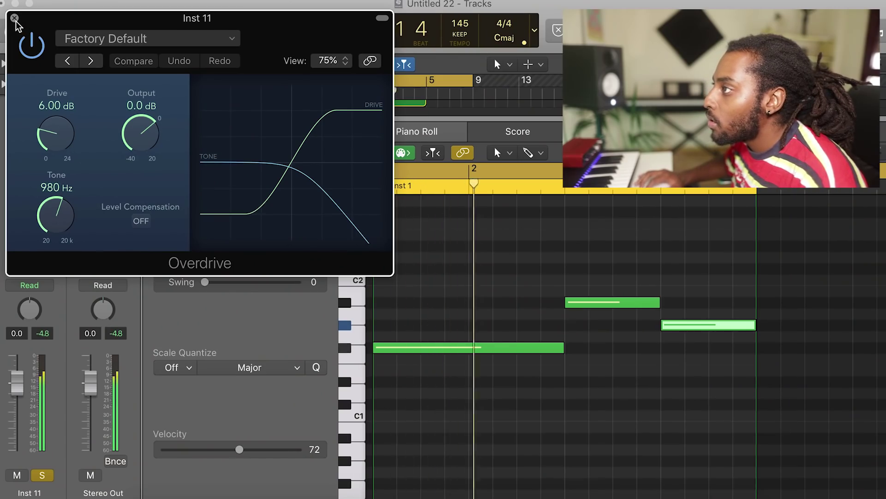
click(14, 18)
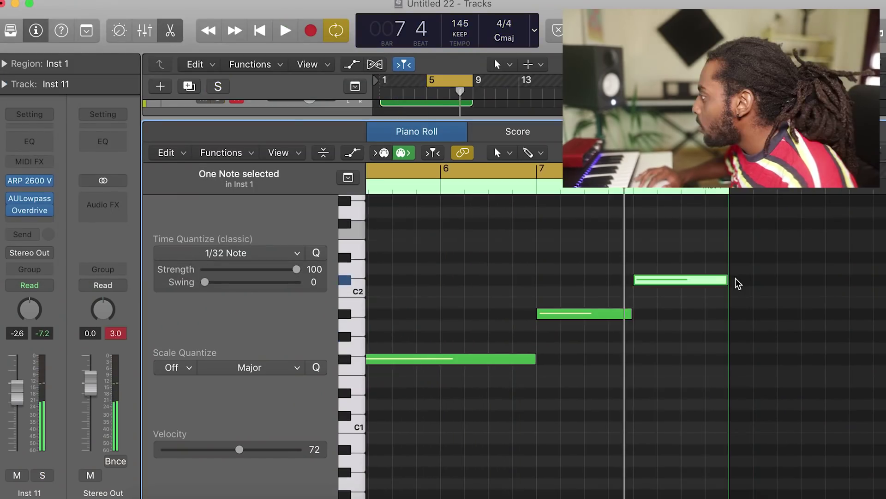
Rework bar 8 of the Inst 11 bass line as a one-beat C#2 followed by two 1.5-beat G#1 notes
drag(731, 283, 710, 344)
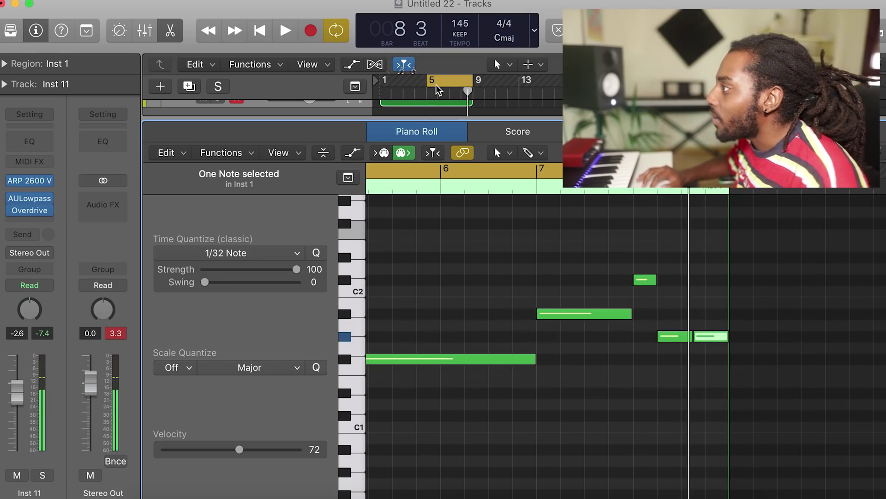
key(space)
Extend the cycle range back to bar 1, close the Piano Roll, and fine-tune the Inst 11 volume
drag(431, 84, 382, 84)
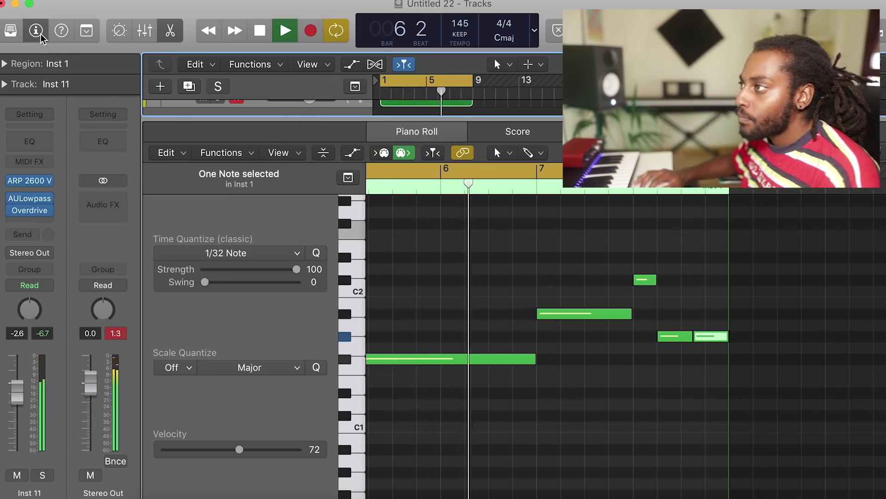
click(170, 31)
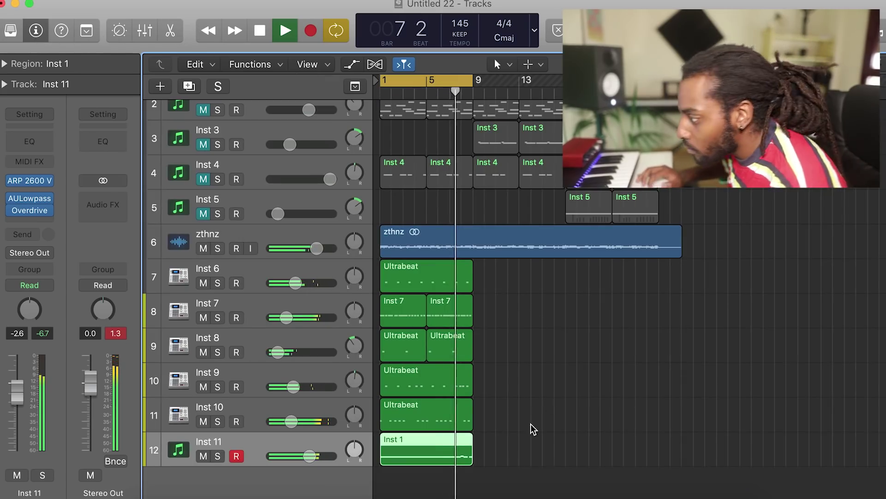
drag(309, 456, 308, 456)
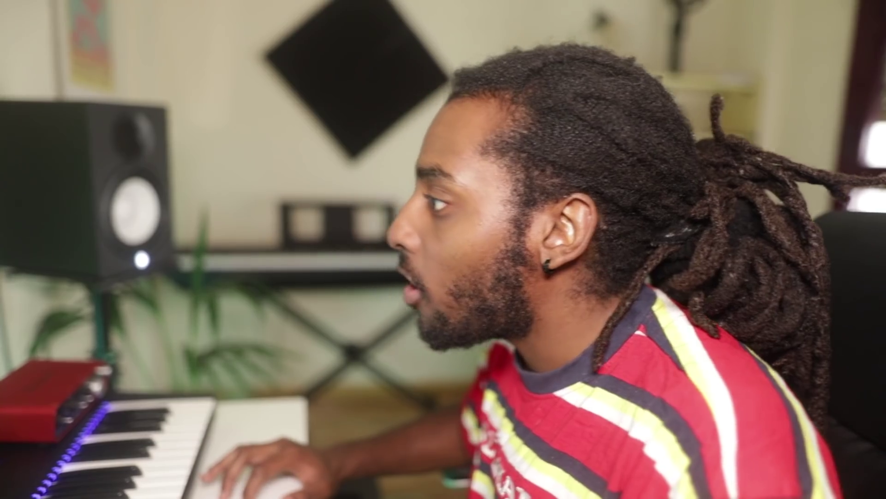
Move the drum and bass regions from bar 1 to bar 9 and shift the cycle range to bars 9–17
drag(395, 279, 490, 280)
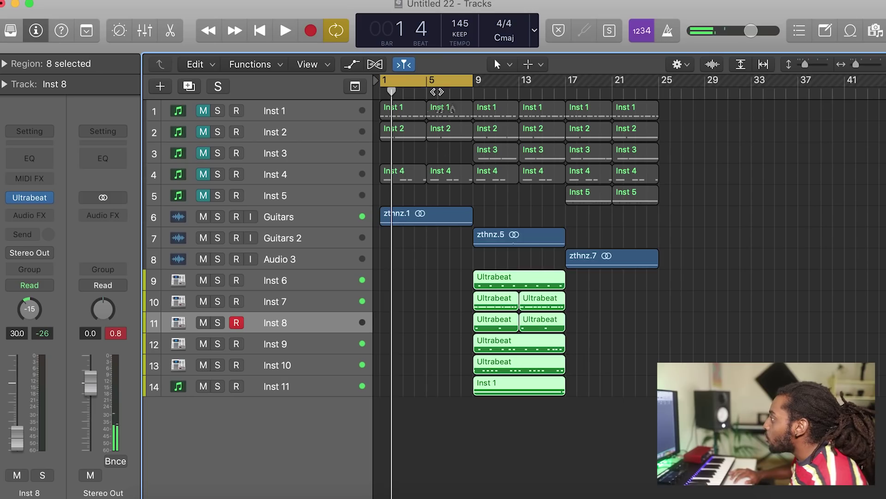
key(space)
drag(415, 82, 507, 82)
key(space)
Select all drum and bass regions at bar 9 and repeat them four times along the timeline
drag(632, 447, 489, 277)
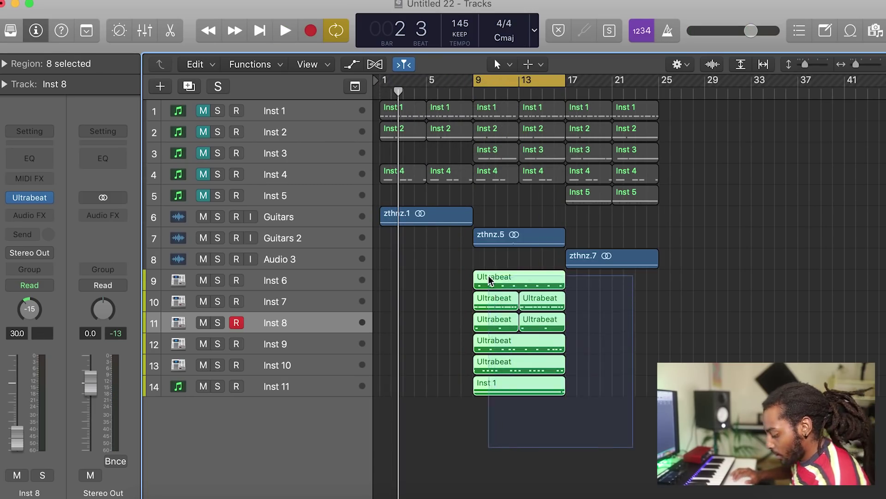
key(super+r)
key(super+r)
key(super+r)
key(super+r)
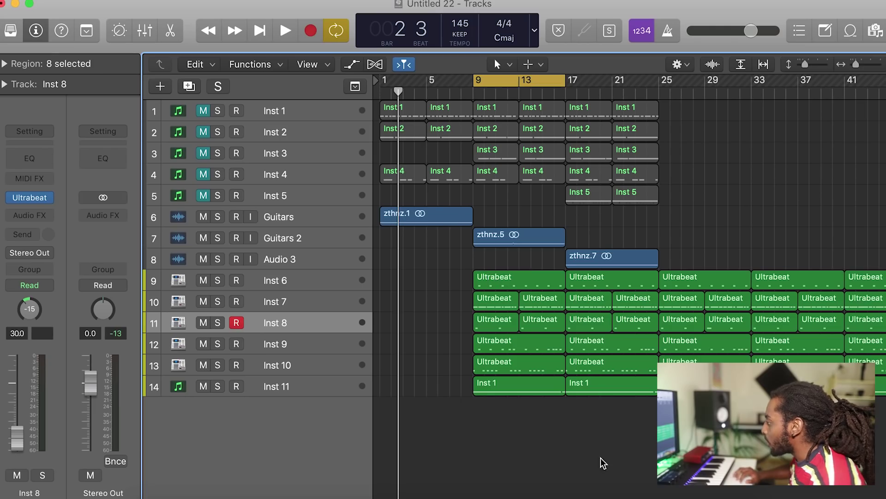
Delete the first Inst 11 and Inst 10 regions at bar 9 so both tracks enter at bar 17
click(515, 382)
key(Delete)
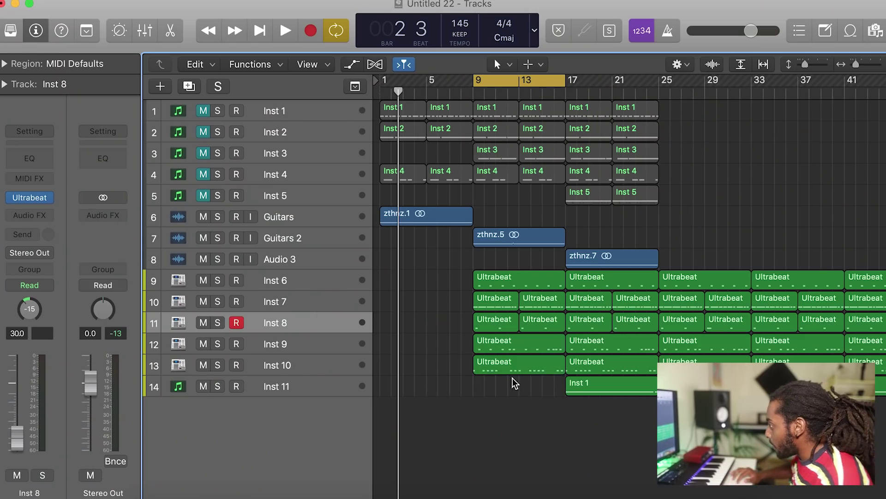
click(498, 364)
key(Delete)
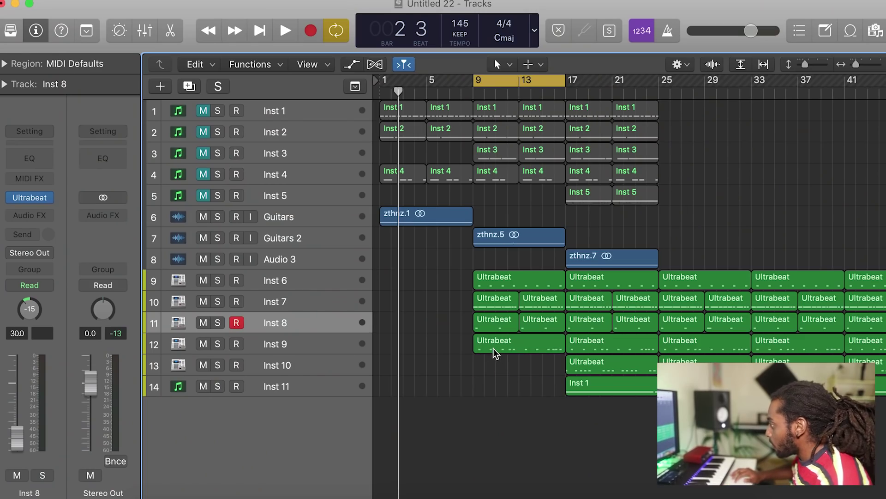
Delete the Inst 9 and Inst 8 regions at bars 9–17 and play back the section
click(493, 348)
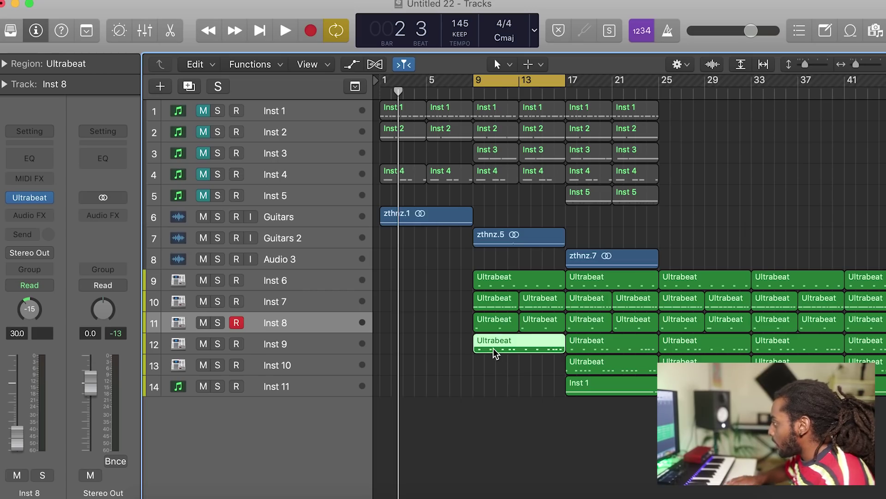
key(Delete)
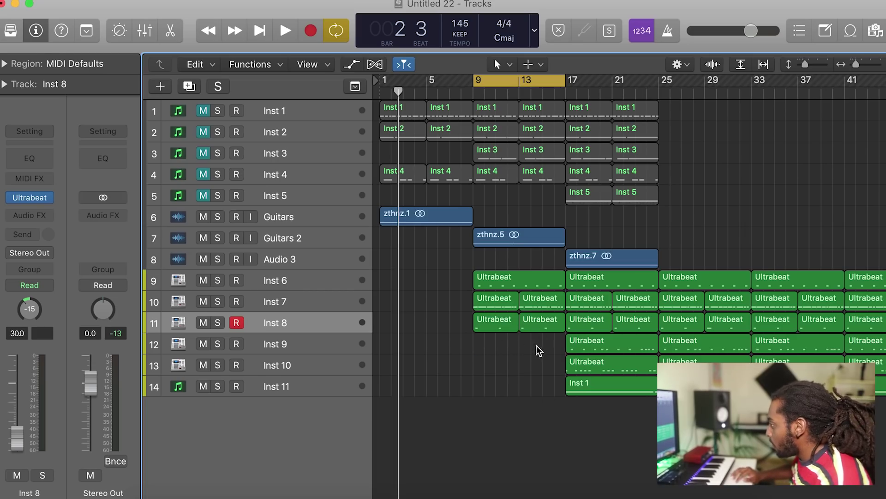
key(space)
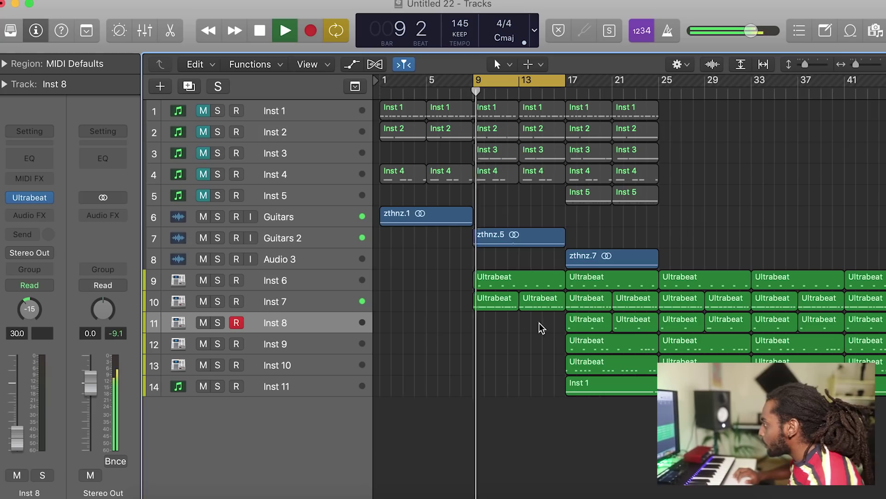
Copy the Guitars 2 region to bar 17, move the Audio 3 region to bar 25, and set the cycle to bars 17–25
scroll(546, 327, right, 2)
drag(477, 82, 571, 81)
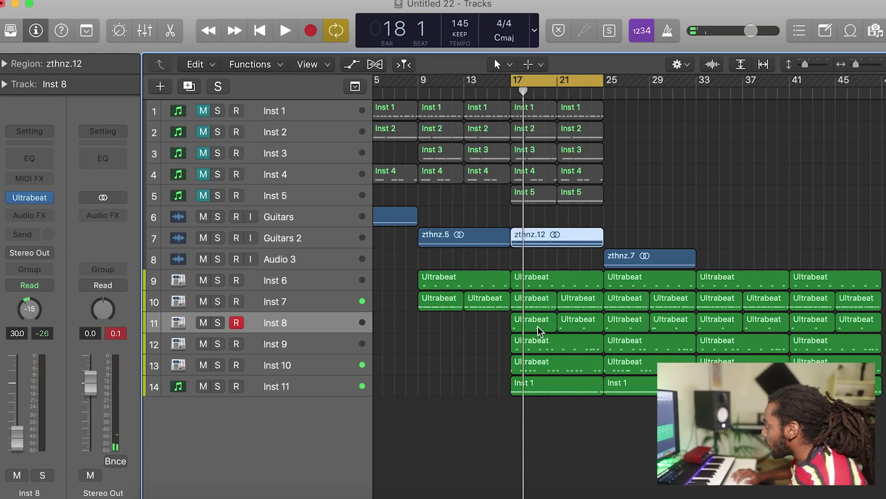
Delete the two Inst 8 regions at bars 17–25 and play back the section
drag(496, 321, 595, 325)
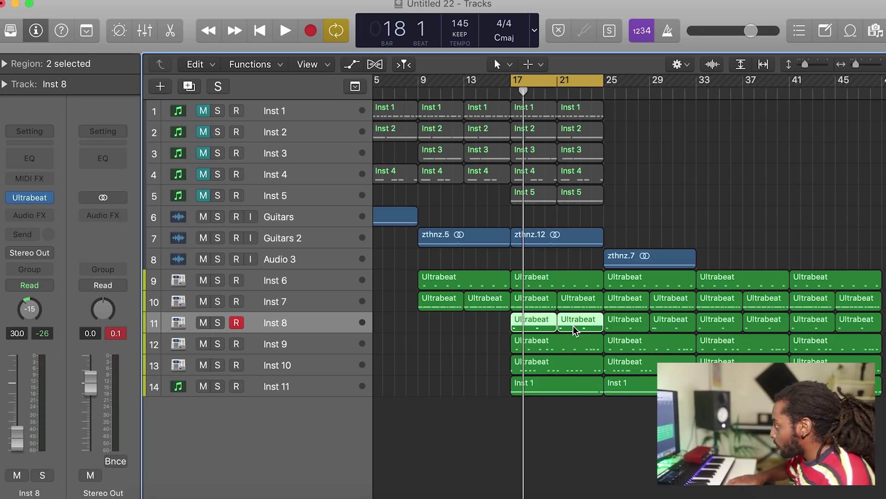
key(Delete)
key(space)
Try the bars 17–25 section without the Inst 10 region, and undo its deletion
click(564, 368)
key(Delete)
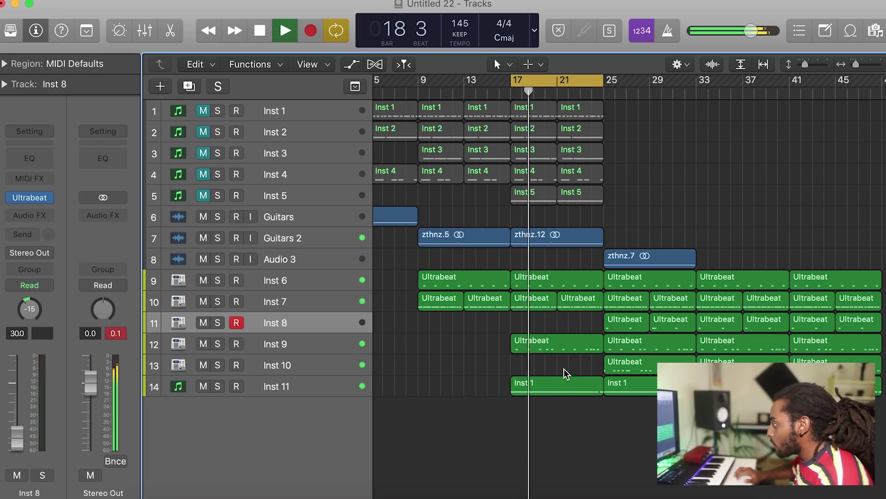
key(space)
key(super+z)
Try the bars 17–25 section without the Inst 9 region, and undo its deletion
click(554, 345)
key(Delete)
key(space)
click(555, 80)
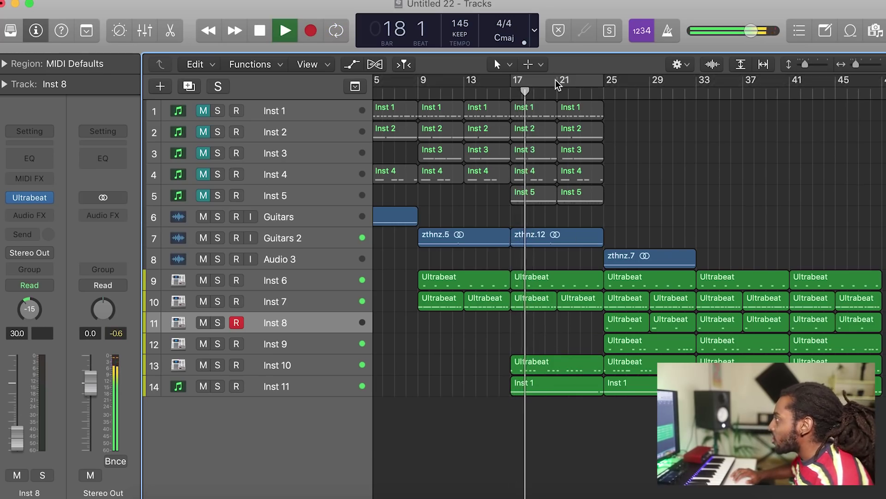
key(super+z)
Copy the Guitars 2 region from bar 17 to bar 33 and set the cycle range to bars 33–41
drag(541, 81, 629, 80)
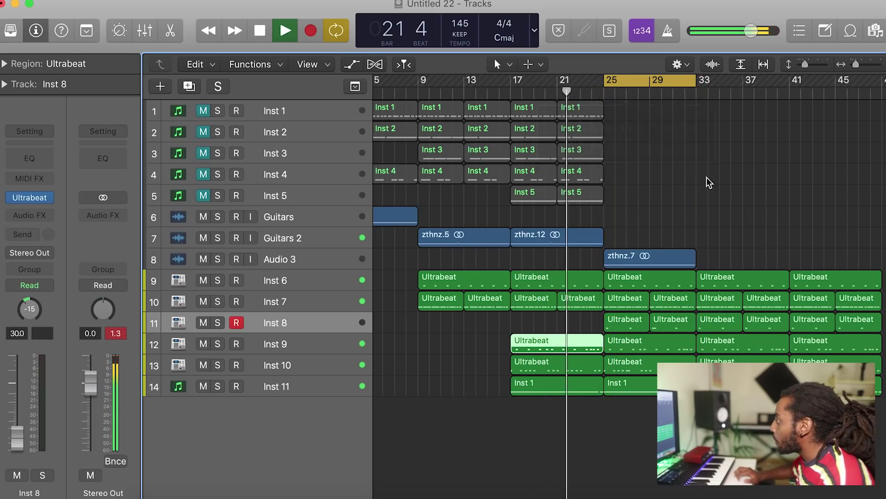
scroll(706, 184, right, 3)
drag(479, 235, 693, 240)
drag(526, 80, 617, 80)
click(651, 421)
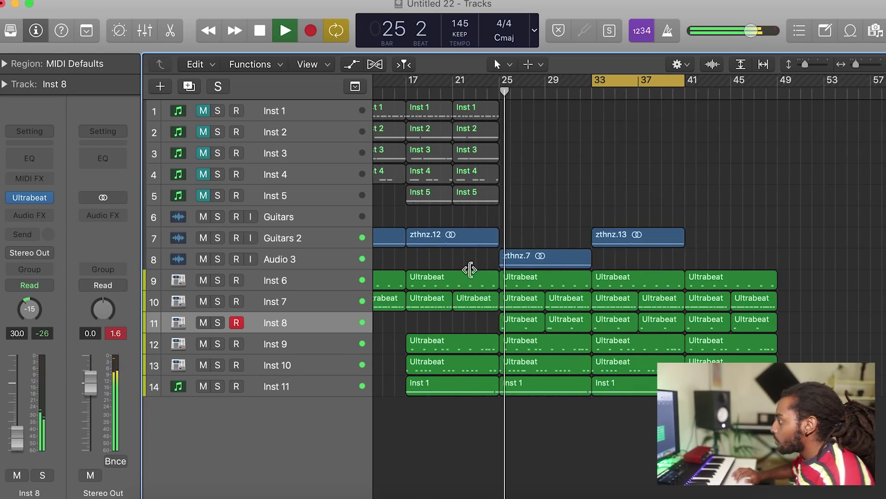
Select the Audio 3 track, delete the Inst 9 and Inst 10 regions at bars 33–41, and play back the section
click(303, 259)
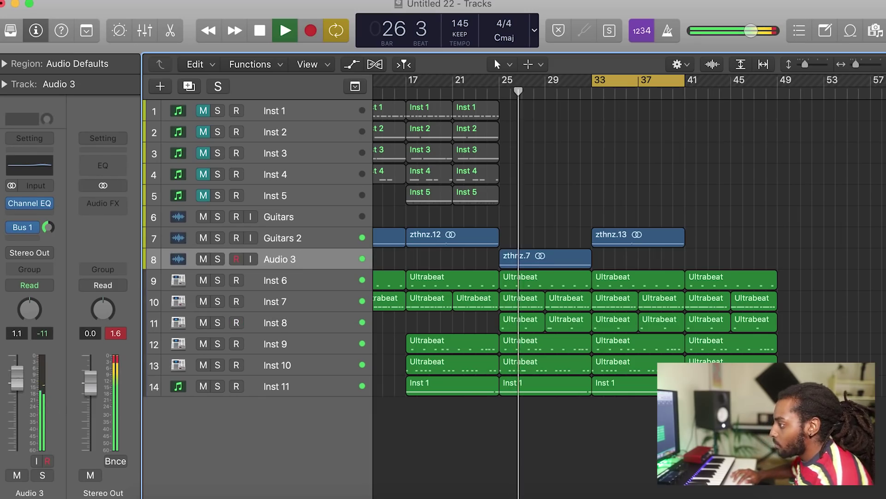
scroll(609, 421, right, 5)
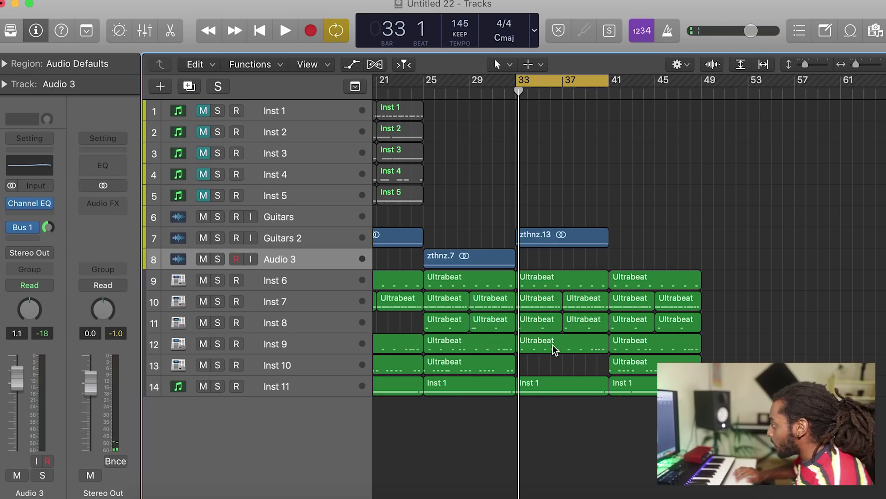
click(552, 344)
key(Delete)
key(space)
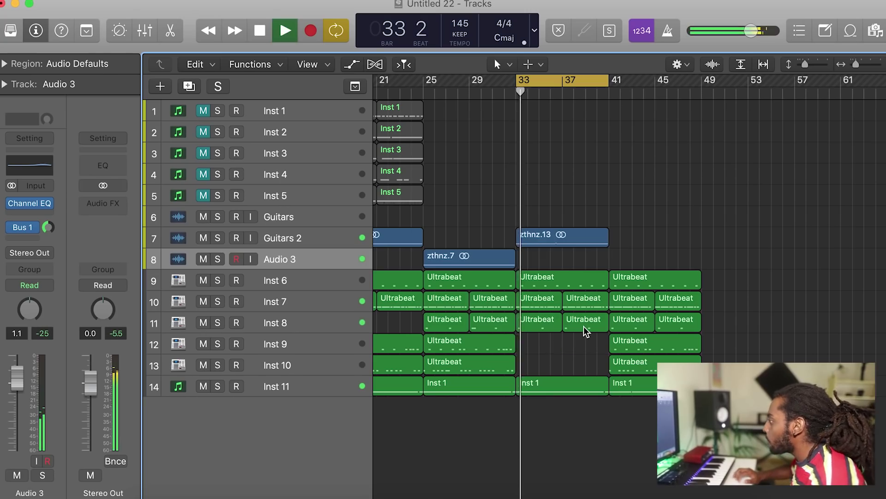
Copy the Guitars region from bar 1 to bar 41 and set the cycle range to bars 41–49
scroll(558, 237, left, 5)
scroll(558, 237, left, 8)
drag(410, 217, 776, 215)
scroll(644, 113, right, 3)
drag(609, 75, 703, 77)
scroll(793, 287, right, 3)
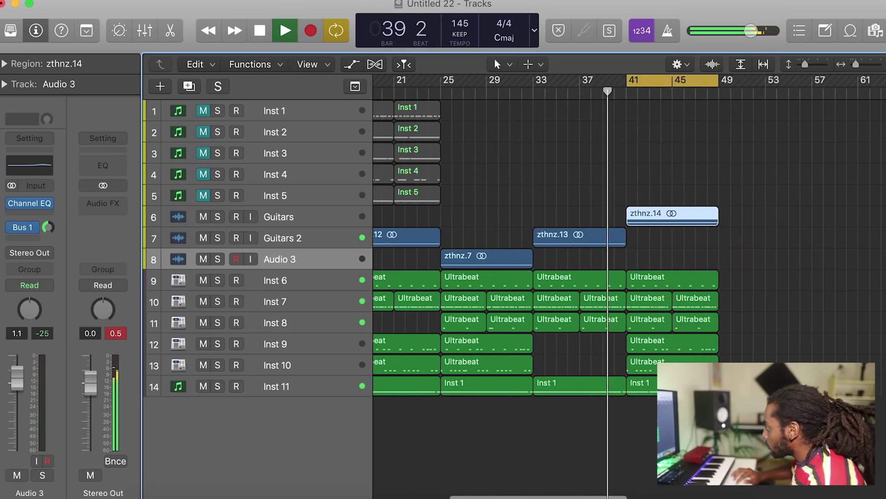
Select all regions inside the bars 41–49 cycle and repeat them twice, filling bars 49–65
key(shift+i)
key(super+r)
key(super+r)
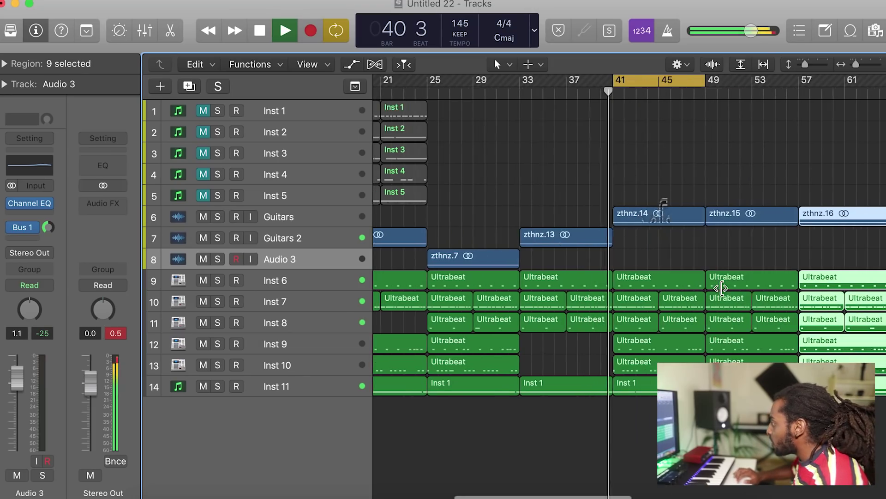
Set the cycle range to bars 49–57 and delete the two Inst 8 regions within it
scroll(721, 288, right, 2)
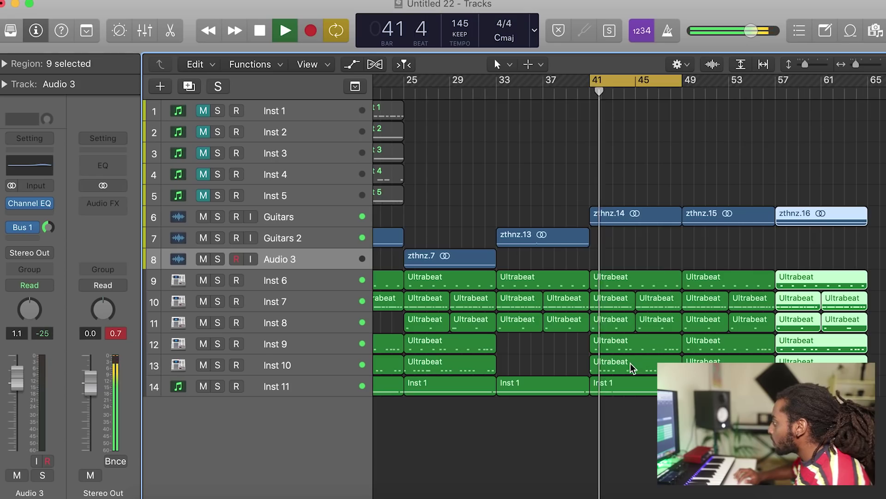
scroll(632, 362, right, 3)
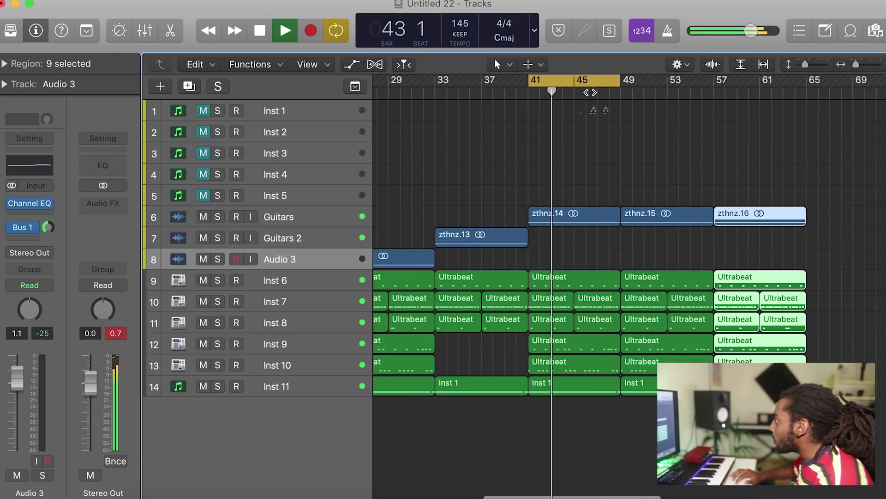
drag(590, 91, 663, 173)
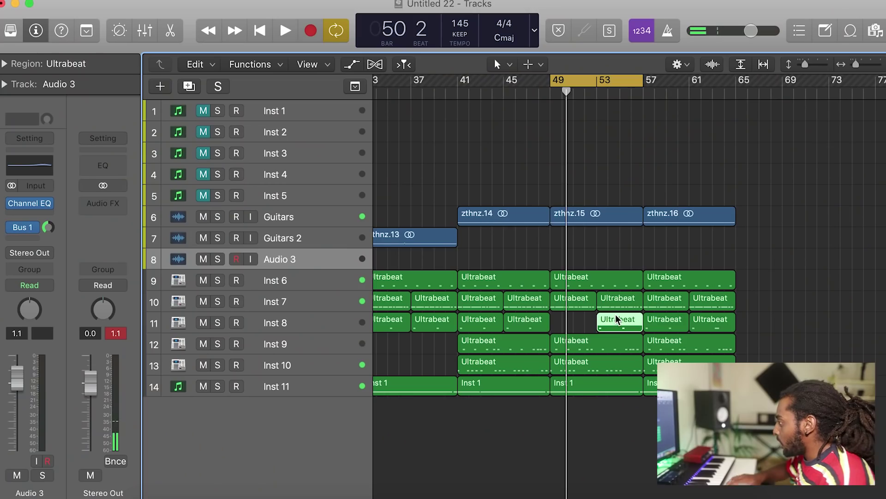
key(Delete)
Delete all drum and bass regions at bars 57–65, leaving only the Guitars region for the ending
drag(739, 407, 656, 203)
click(724, 251)
drag(741, 398, 673, 283)
key(Delete)
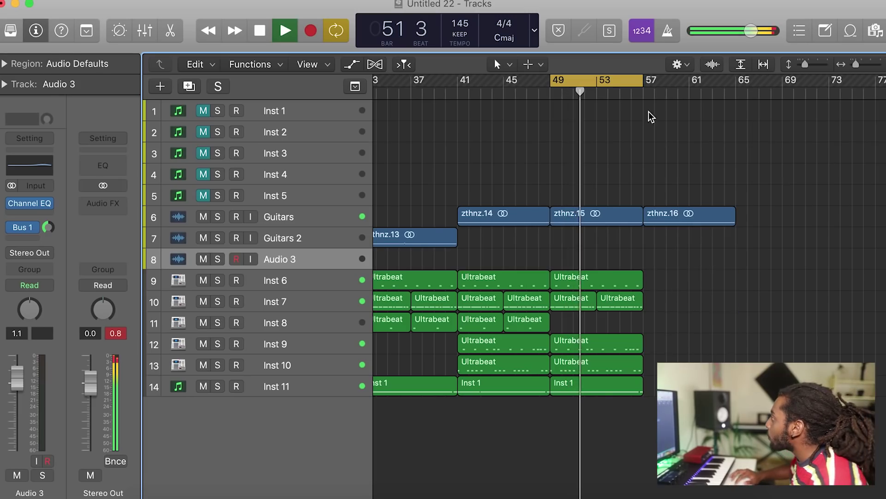
Set the cycle range to bars 9–65 and play the arrangement from bar 9
click(607, 82)
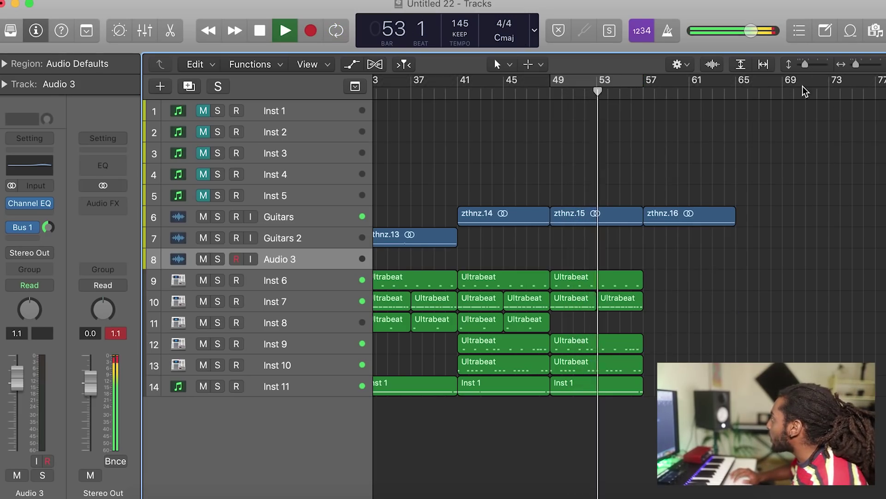
drag(853, 64, 845, 64)
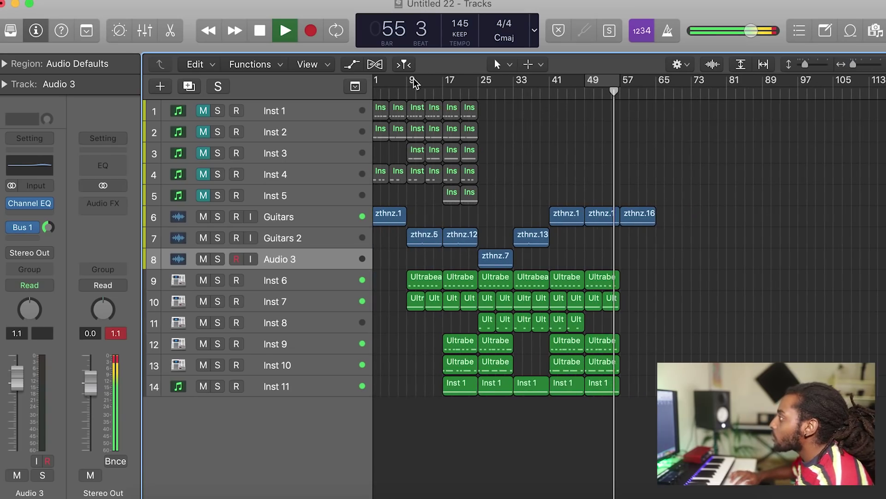
drag(412, 83, 655, 90)
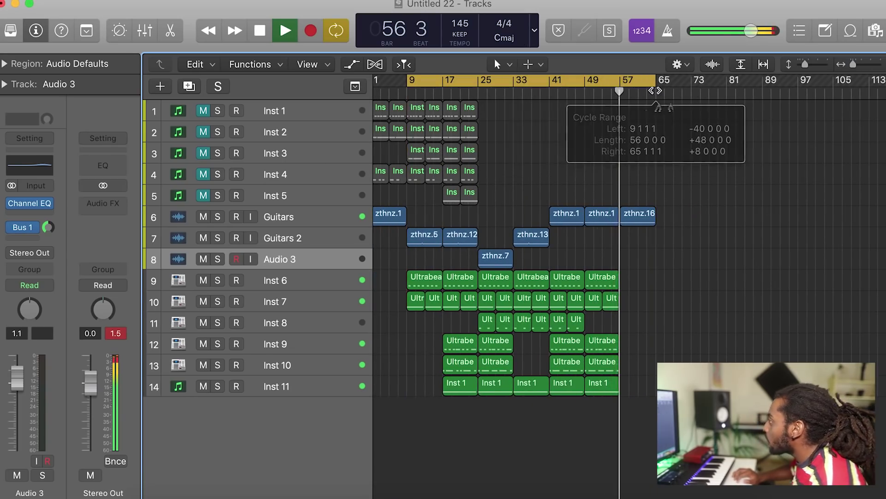
scroll(630, 247, left, 2)
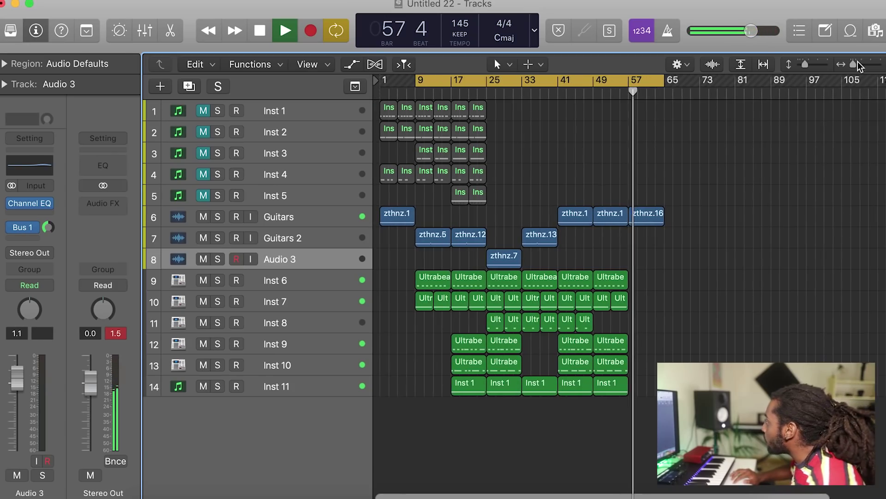
drag(854, 69, 853, 68)
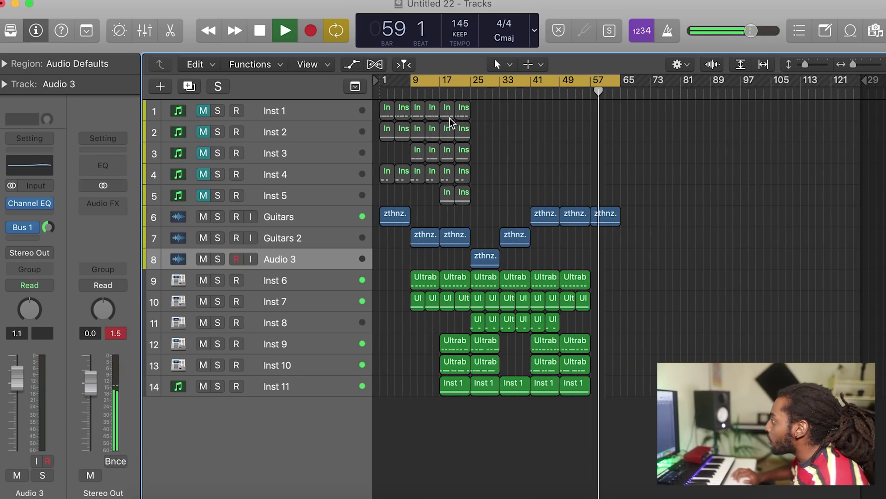
key(space)
key(space)
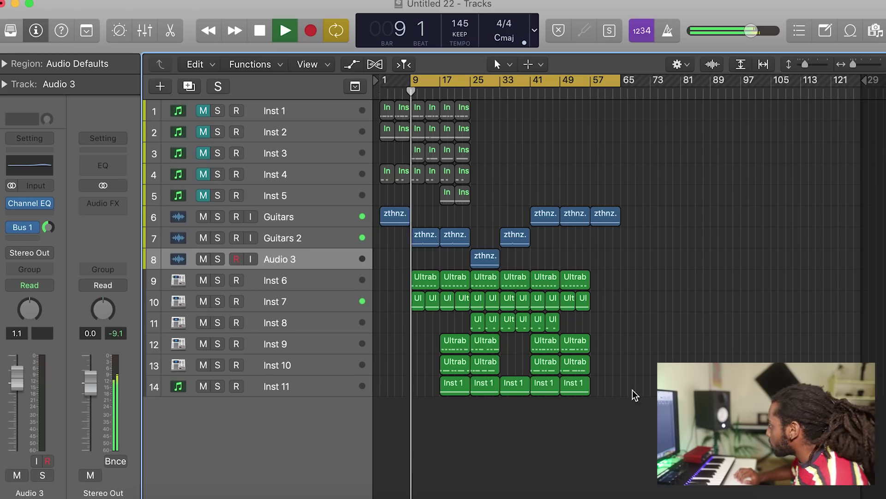